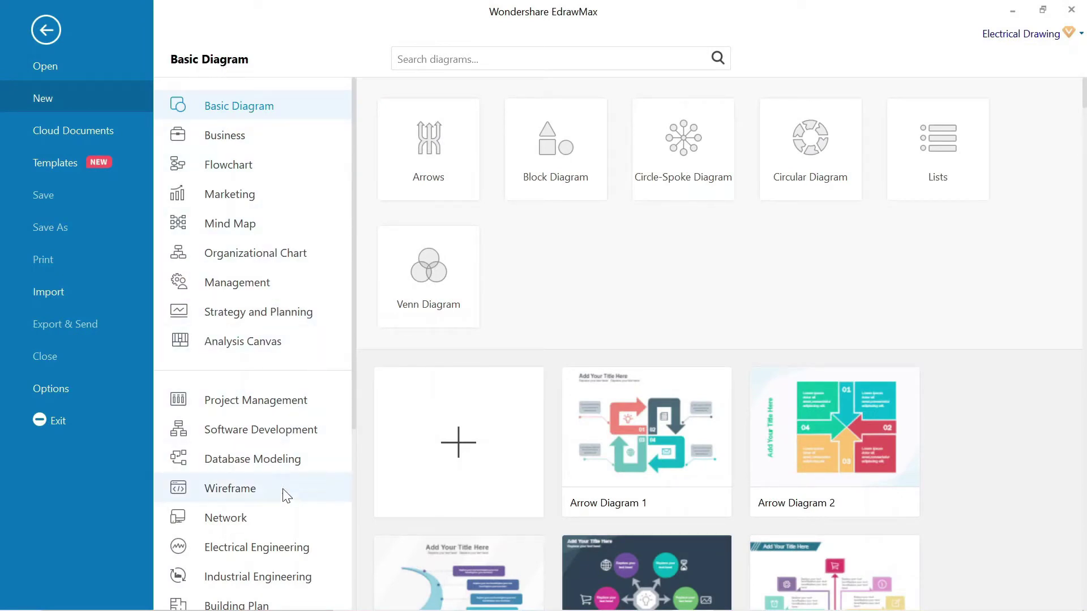
Step: Open the Electrical Engineering category to list Basic Electrical types and circuit templates
{"action": "scroll", "coordinate": [276, 530], "scroll_direction": "down", "scroll_amount": 1}
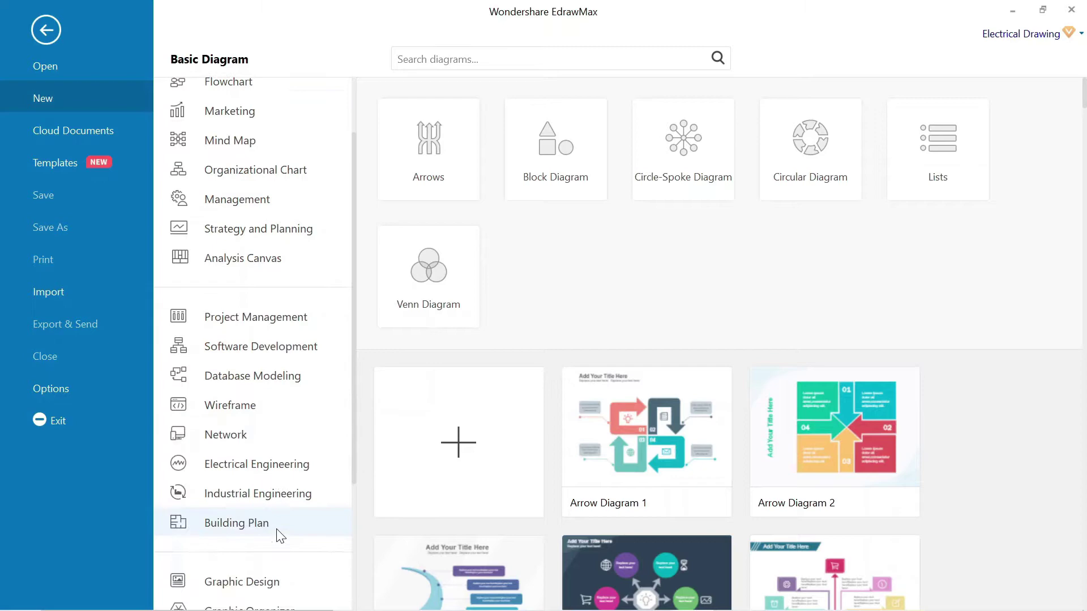
{"action": "scroll", "coordinate": [282, 520], "scroll_direction": "down", "scroll_amount": 1}
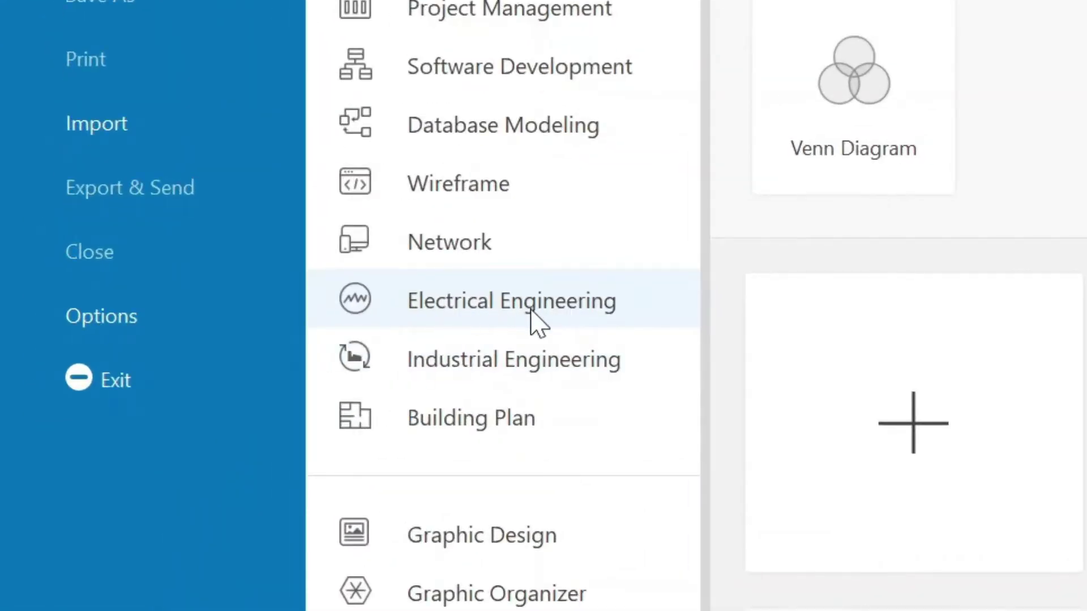
{"action": "left_click", "coordinate": [478, 309]}
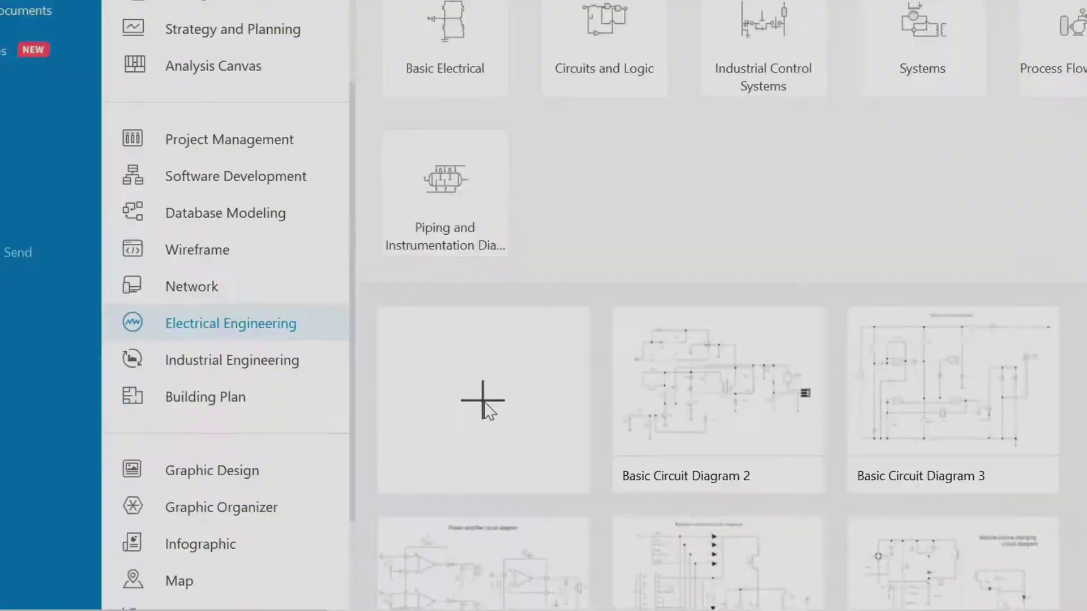
Step: Create a blank drawing and load all Electrical libraries, browsing Basic Electrical Symbols and Semiconductor Devices
{"action": "left_click", "coordinate": [537, 320]}
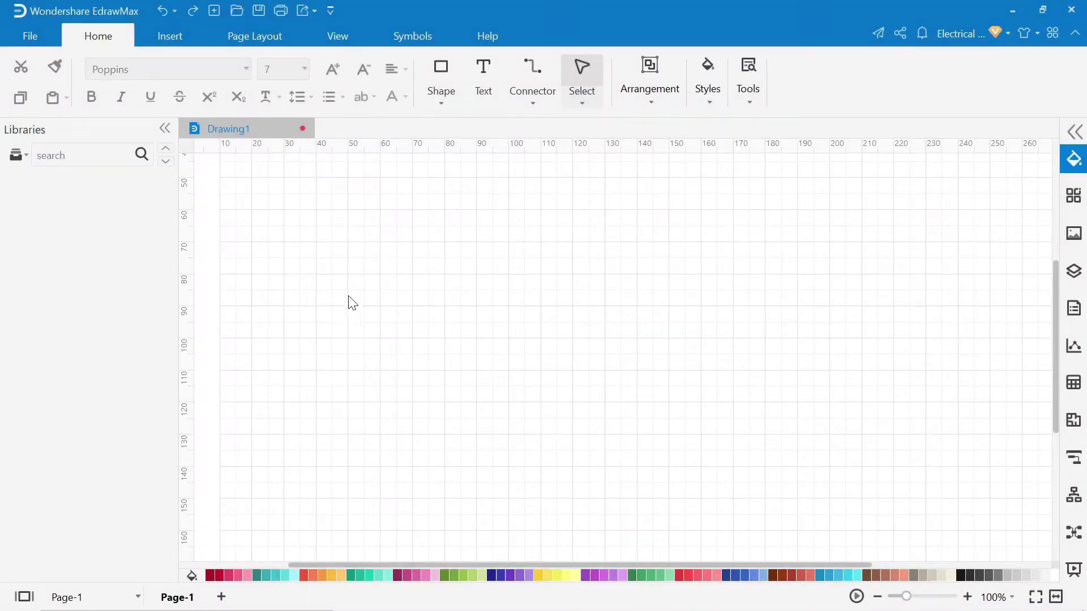
{"action": "left_click", "coordinate": [19, 155]}
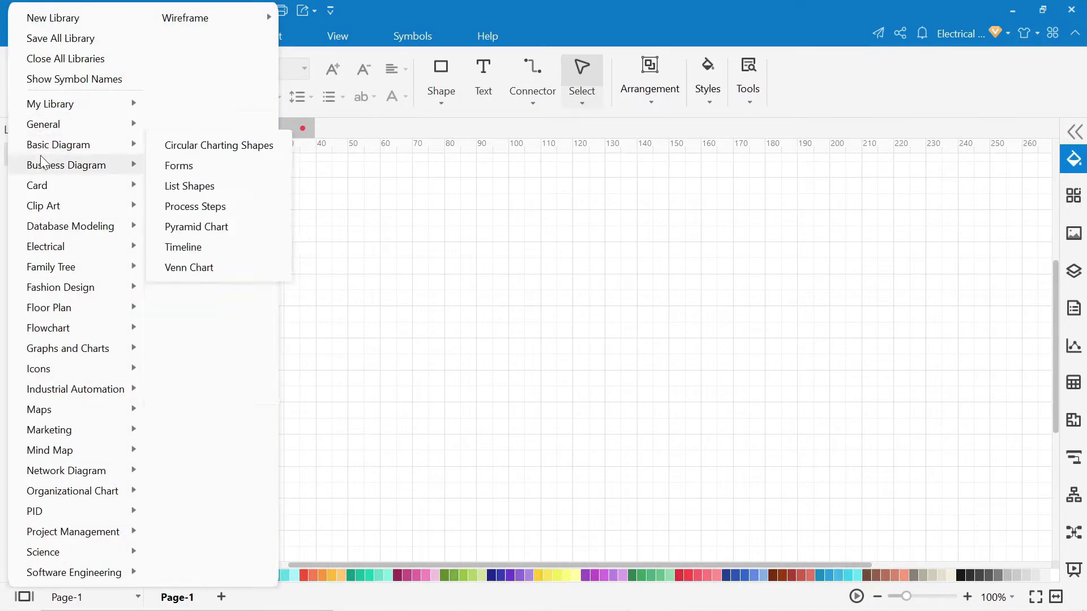
{"action": "mouse_move", "coordinate": [50, 252]}
{"action": "left_click", "coordinate": [95, 250]}
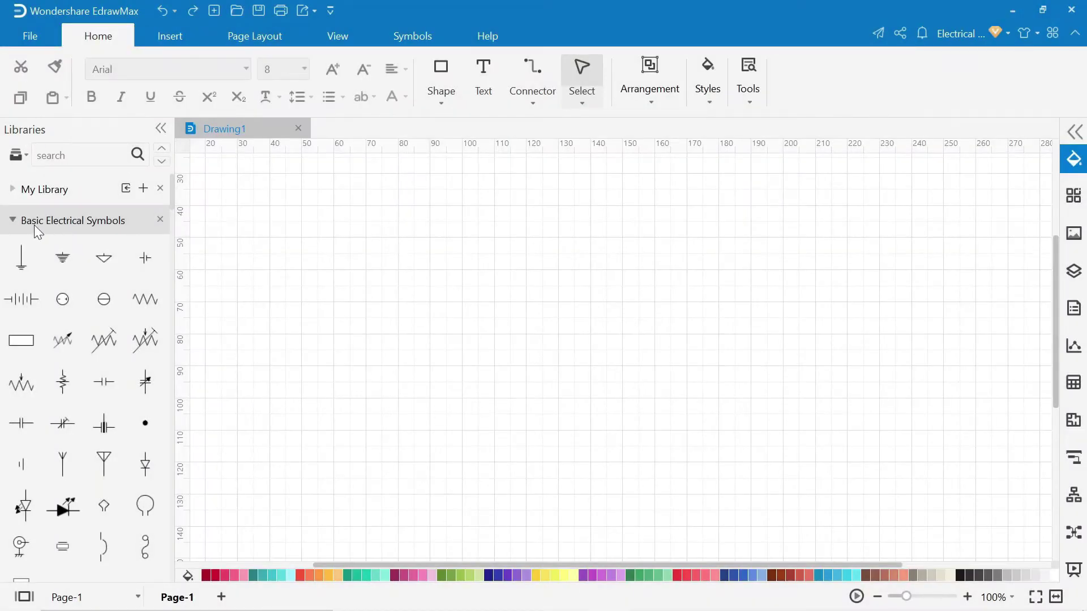
{"action": "scroll", "coordinate": [102, 283], "scroll_direction": "down", "scroll_amount": 15}
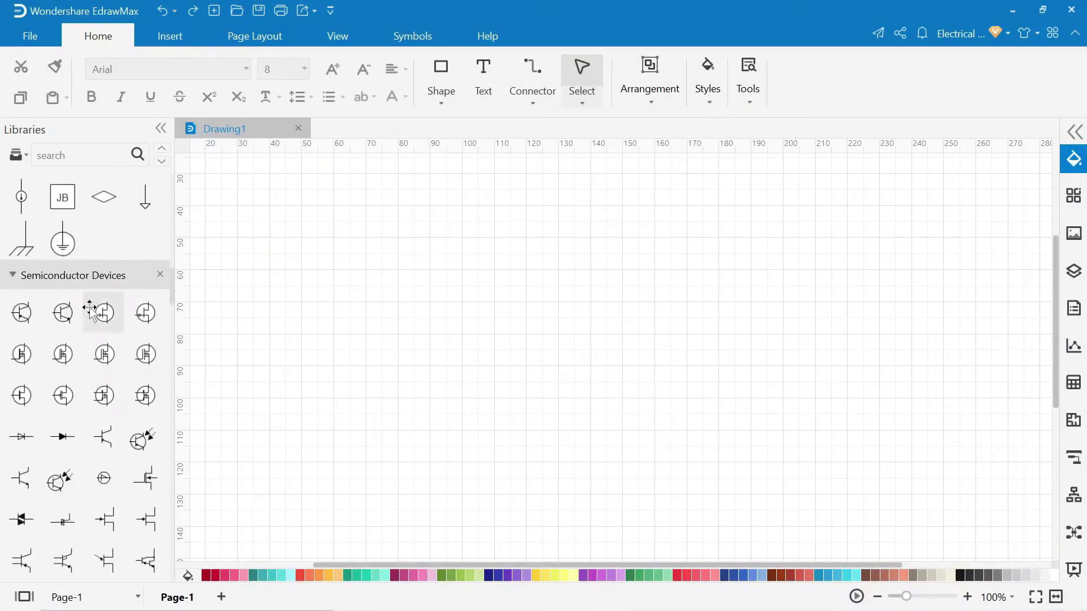
{"action": "scroll", "coordinate": [108, 306], "scroll_direction": "down", "scroll_amount": 20}
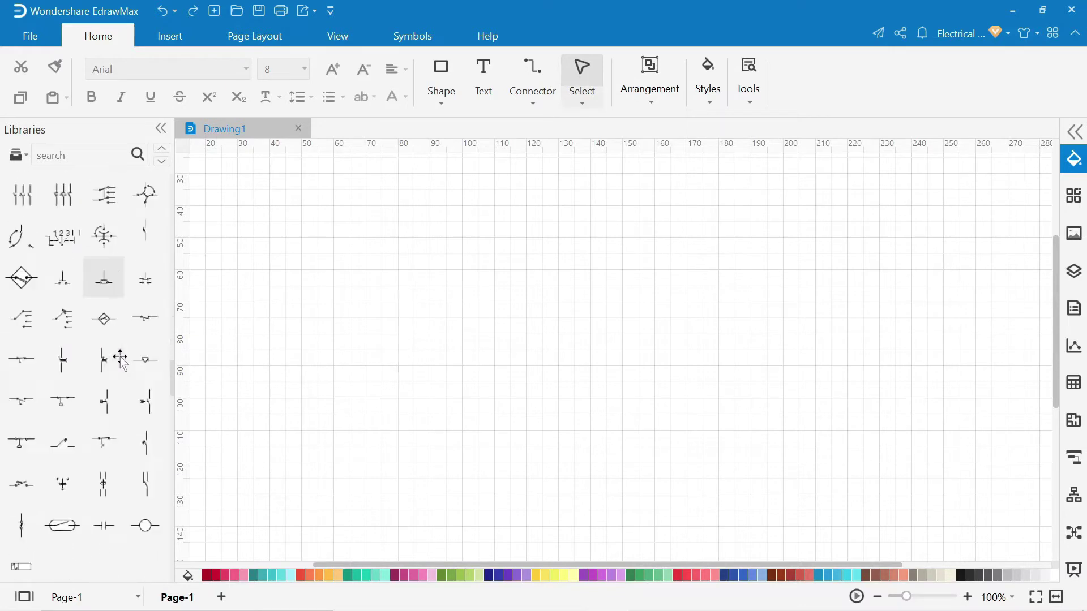
{"action": "scroll", "coordinate": [114, 340], "scroll_direction": "down", "scroll_amount": 15}
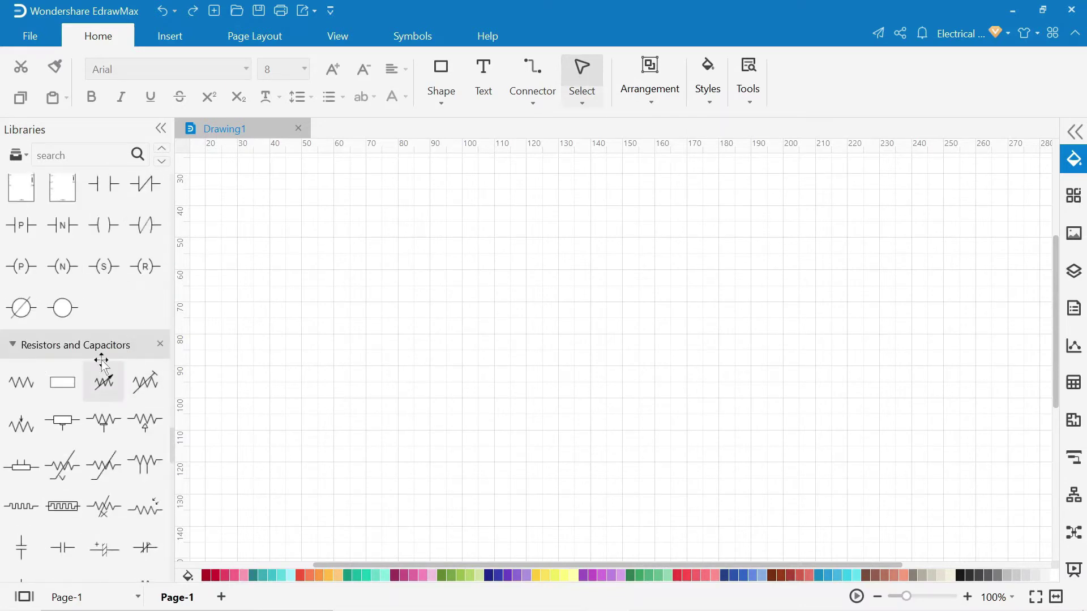
{"action": "scroll", "coordinate": [107, 377], "scroll_direction": "down", "scroll_amount": 10}
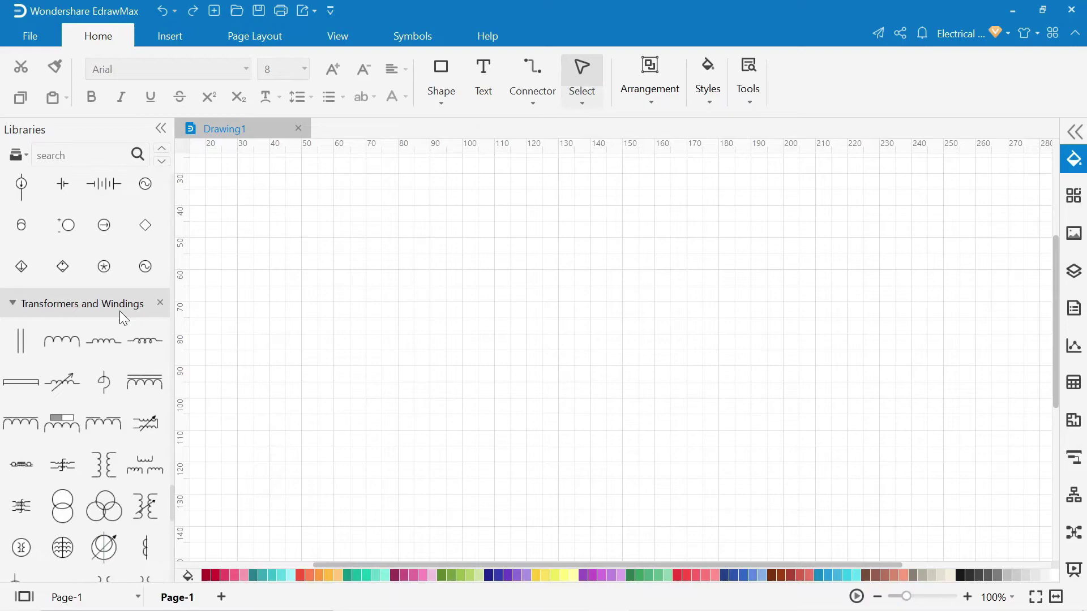
{"action": "scroll", "coordinate": [74, 283], "scroll_direction": "down", "scroll_amount": 4}
{"action": "scroll", "coordinate": [107, 385], "scroll_direction": "down", "scroll_amount": 5}
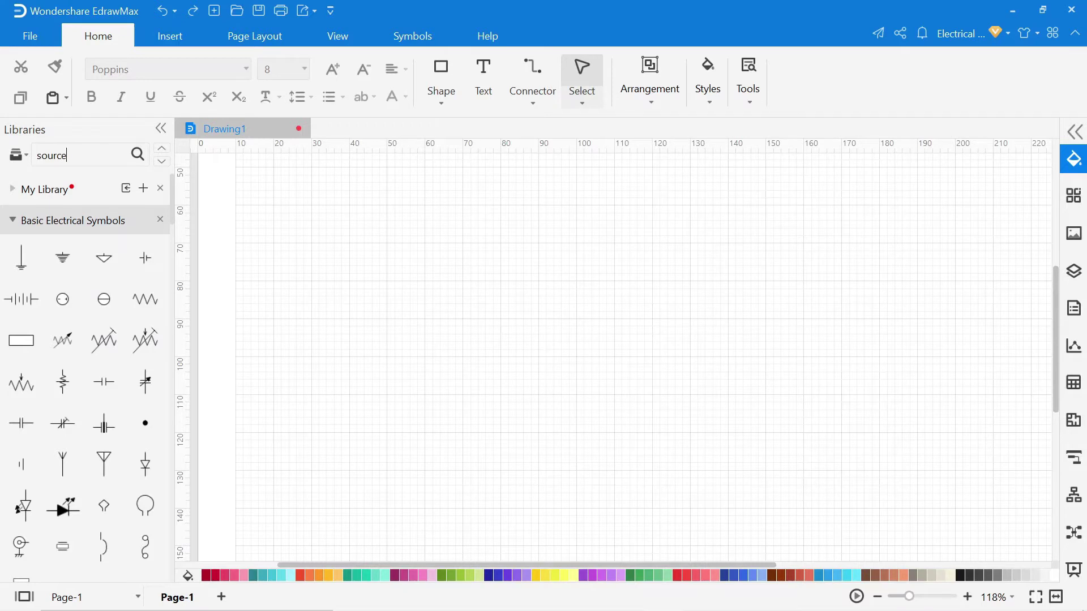
Step: Search the libraries for 'source' and place the AC source symbol on the left of the page
{"action": "key", "text": "Return"}
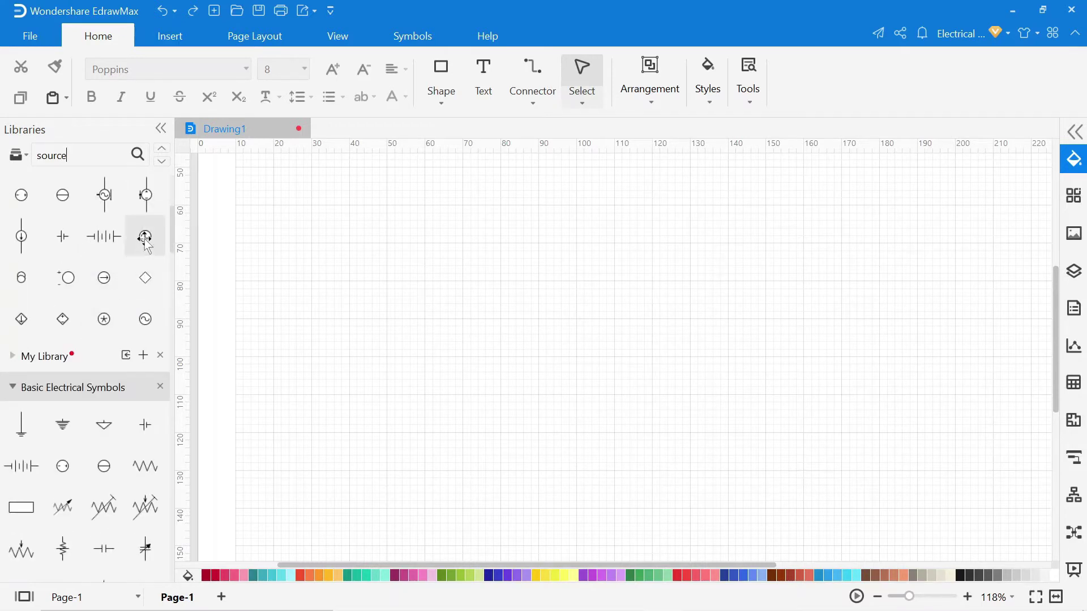
{"action": "left_click_drag", "start_coordinate": [145, 241], "coordinate": [326, 340]}
{"action": "left_click", "coordinate": [419, 368]}
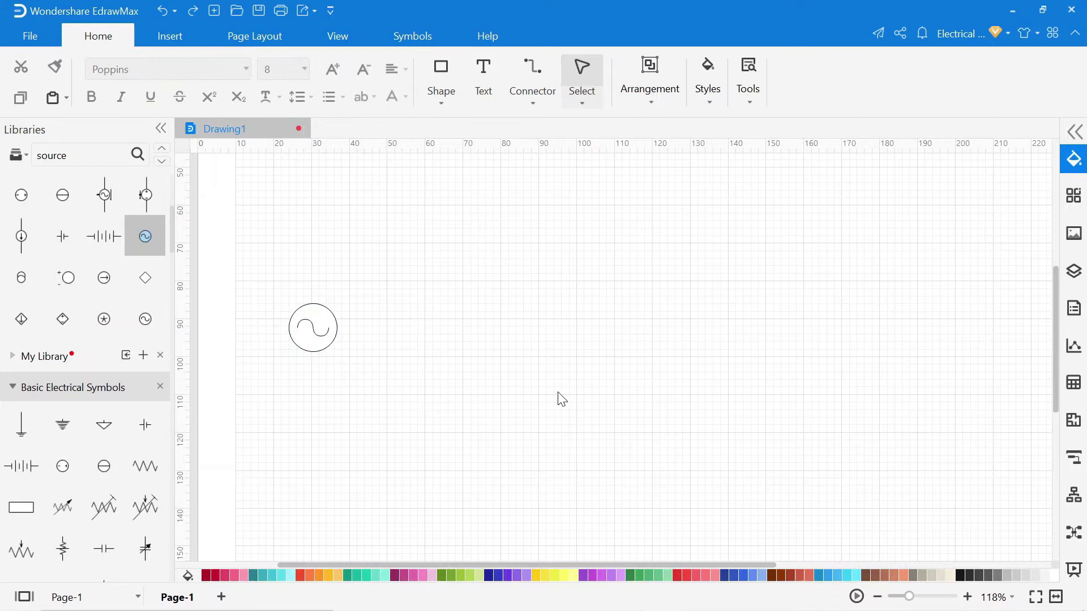
Step: Replace the library search text with 'swi' to list switch symbols
{"action": "double_click", "coordinate": [56, 155]}
{"action": "type", "text": "switch"}
{"action": "key", "text": "Return"}
Step: Place the three-circle switch symbols in a row below the AC source
{"action": "scroll", "coordinate": [104, 232], "scroll_direction": "down", "scroll_amount": 1}
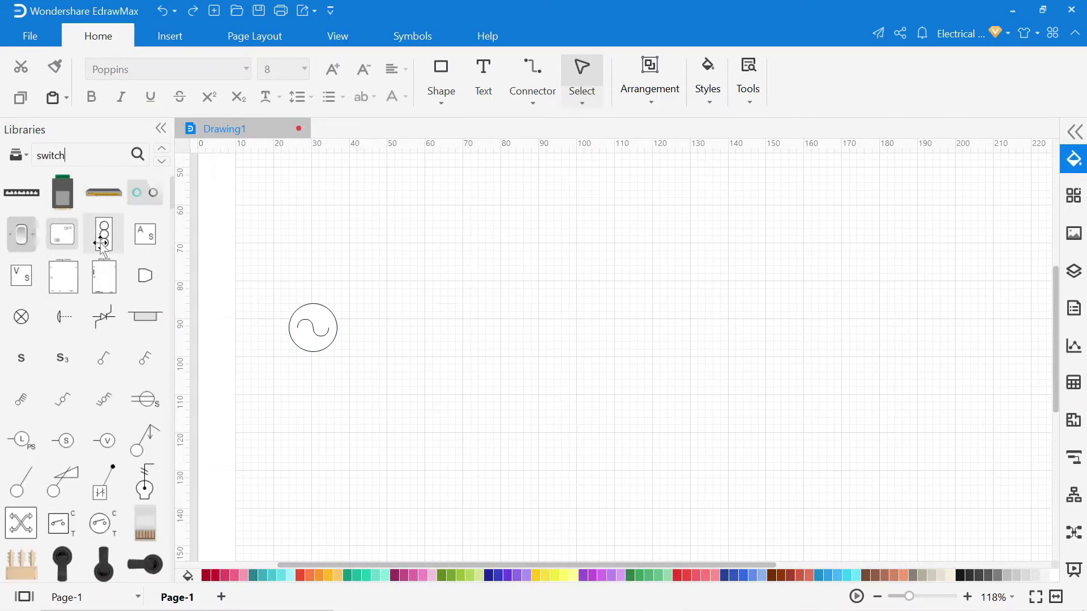
{"action": "left_click_drag", "start_coordinate": [193, 242], "coordinate": [620, 429]}
{"action": "left_click_drag", "start_coordinate": [103, 233], "coordinate": [825, 430]}
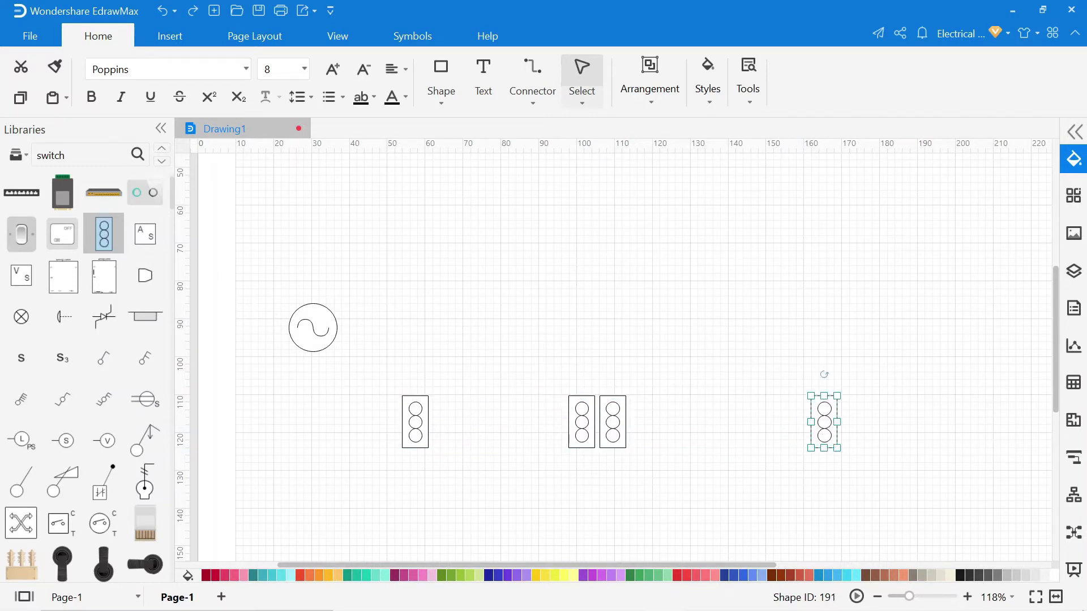
Step: Search for 'bulb' and place a small heart bulb near the top centre
{"action": "key", "text": "BackSpace"}
{"action": "key", "text": "BackSpace"}
{"action": "key", "text": "BackSpace"}
{"action": "key", "text": "BackSpace"}
{"action": "key", "text": "BackSpace"}
{"action": "key", "text": "BackSpace"}
{"action": "key", "text": "Return"}
{"action": "left_click_drag", "start_coordinate": [103, 226], "coordinate": [602, 238]}
{"action": "left_click", "coordinate": [696, 262]}
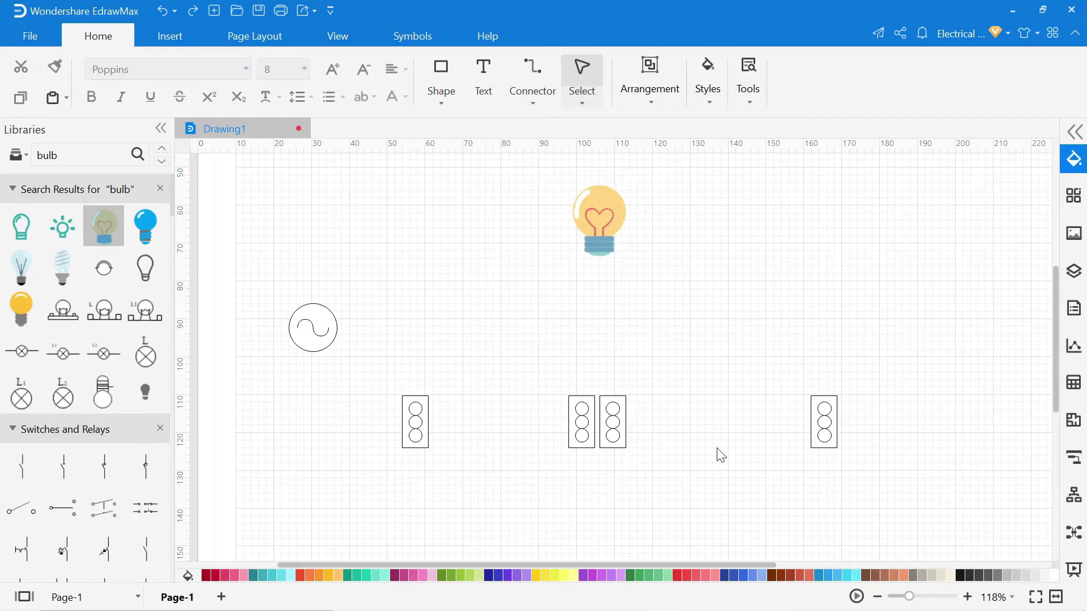
Step: Set the default connector width to 3 pt and wire the AC source's top to the bulb
{"action": "left_click", "coordinate": [534, 104]}
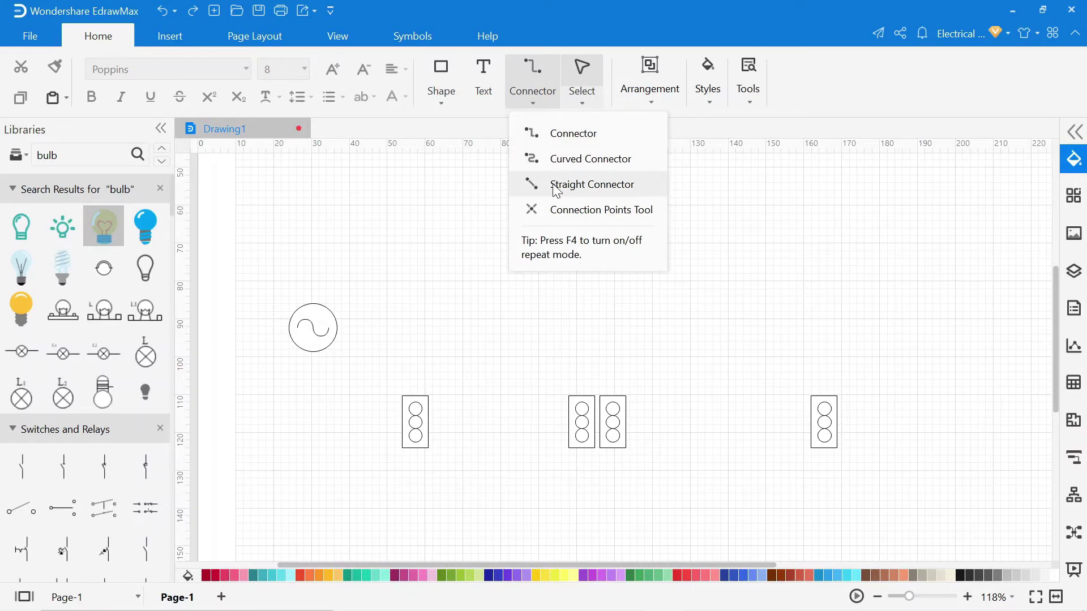
{"action": "left_click", "coordinate": [542, 135]}
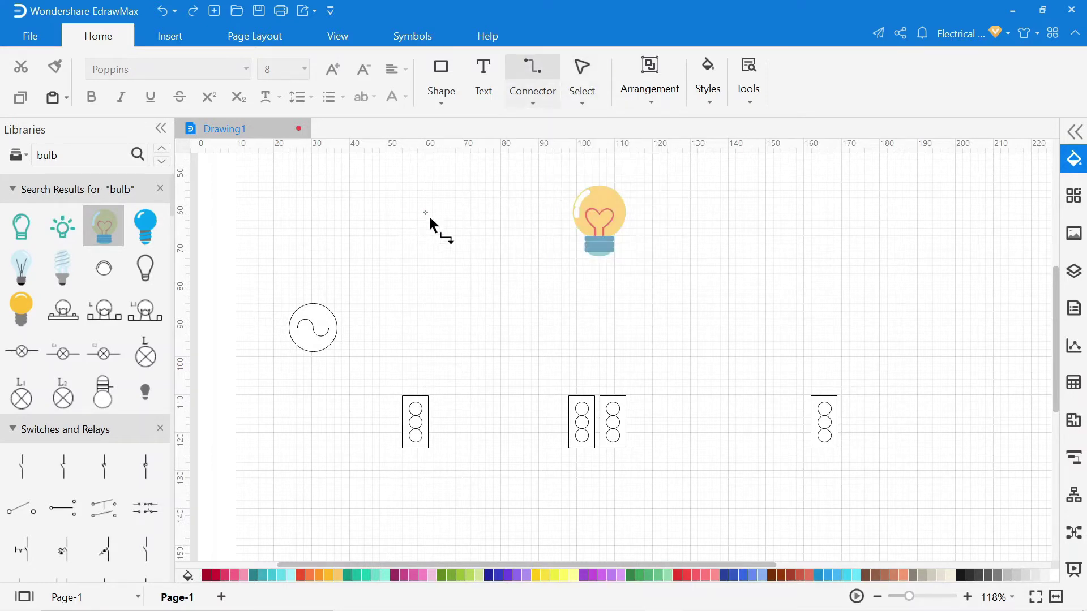
{"action": "left_click", "coordinate": [31, 38]}
{"action": "left_click", "coordinate": [57, 385]}
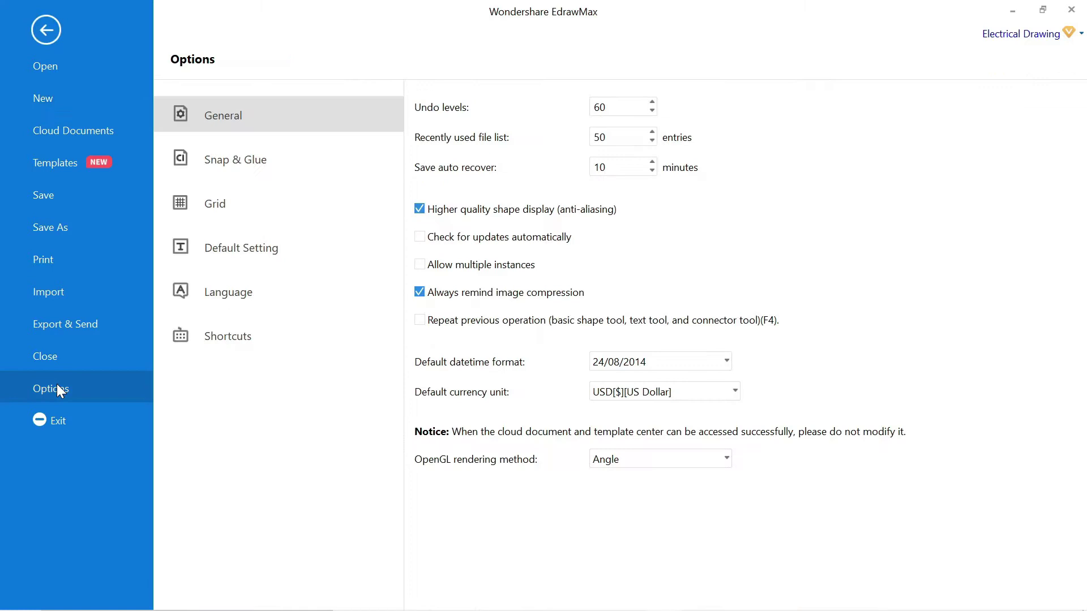
{"action": "left_click", "coordinate": [229, 253]}
{"action": "left_click", "coordinate": [784, 311]}
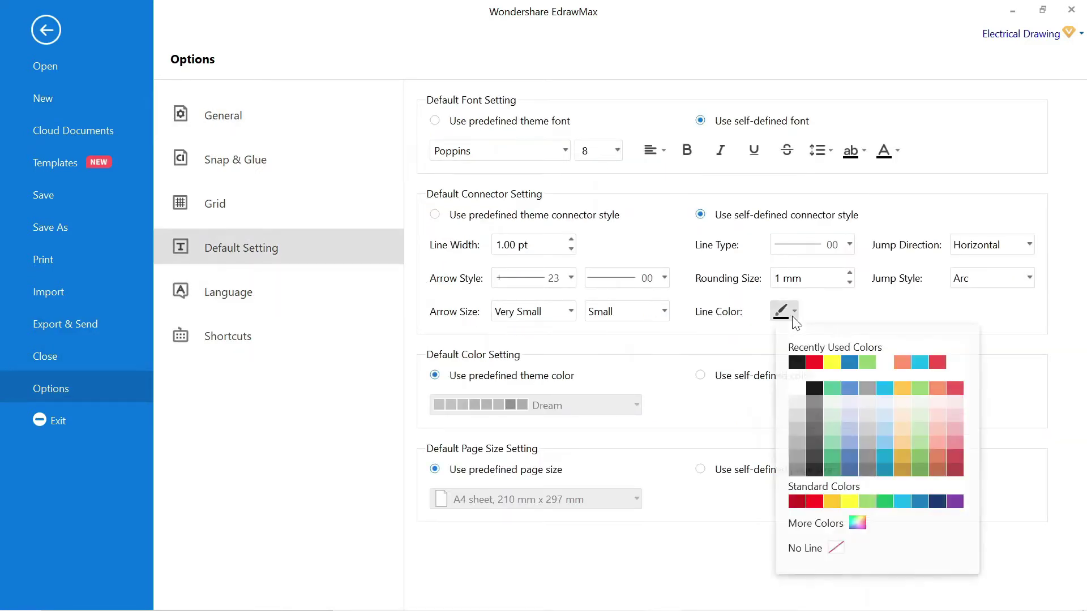
{"action": "left_click", "coordinate": [795, 347]}
{"action": "left_click", "coordinate": [572, 240]}
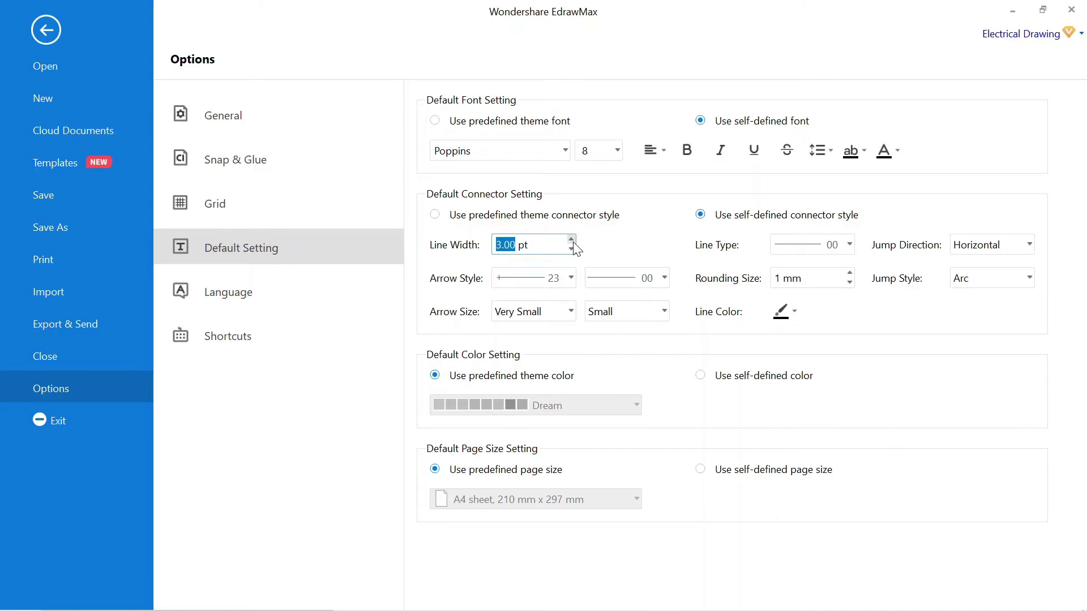
{"action": "left_click", "coordinate": [46, 30]}
{"action": "left_click", "coordinate": [532, 87]}
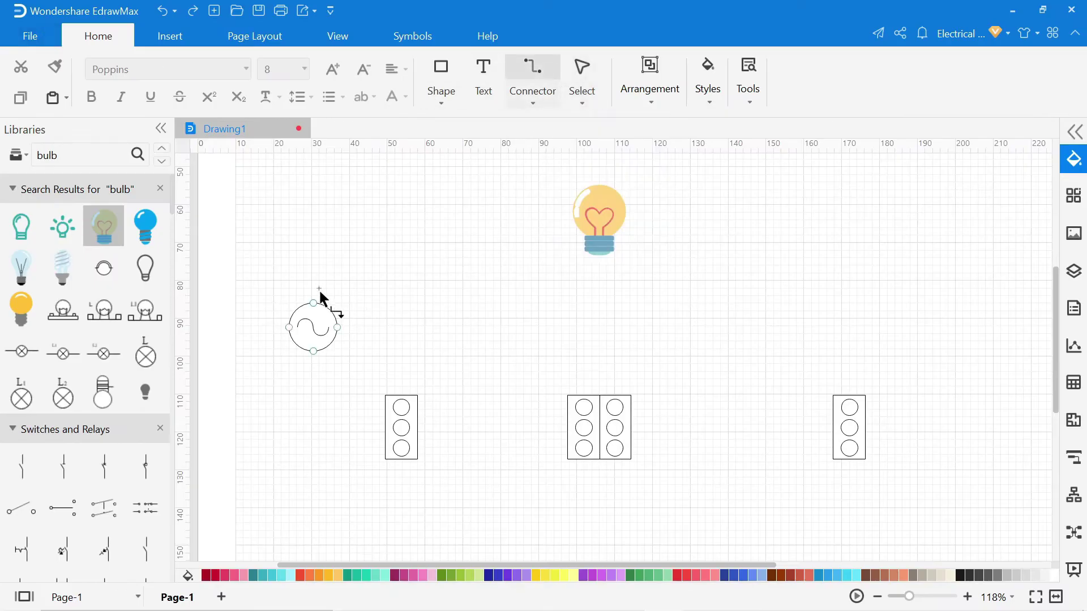
{"action": "mouse_move", "coordinate": [315, 302]}
{"action": "left_mouse_down"}
{"action": "mouse_move", "coordinate": [513, 246]}
{"action": "mouse_move", "coordinate": [585, 246]}
{"action": "left_mouse_up"}
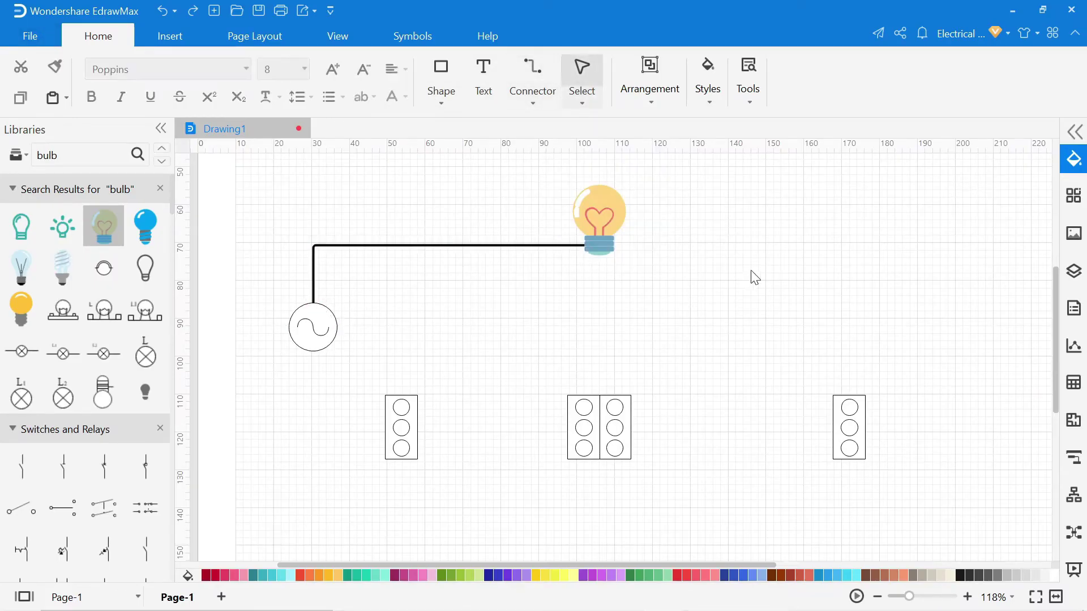
Step: Make new connectors default to red with no arrowheads
{"action": "left_click", "coordinate": [30, 38]}
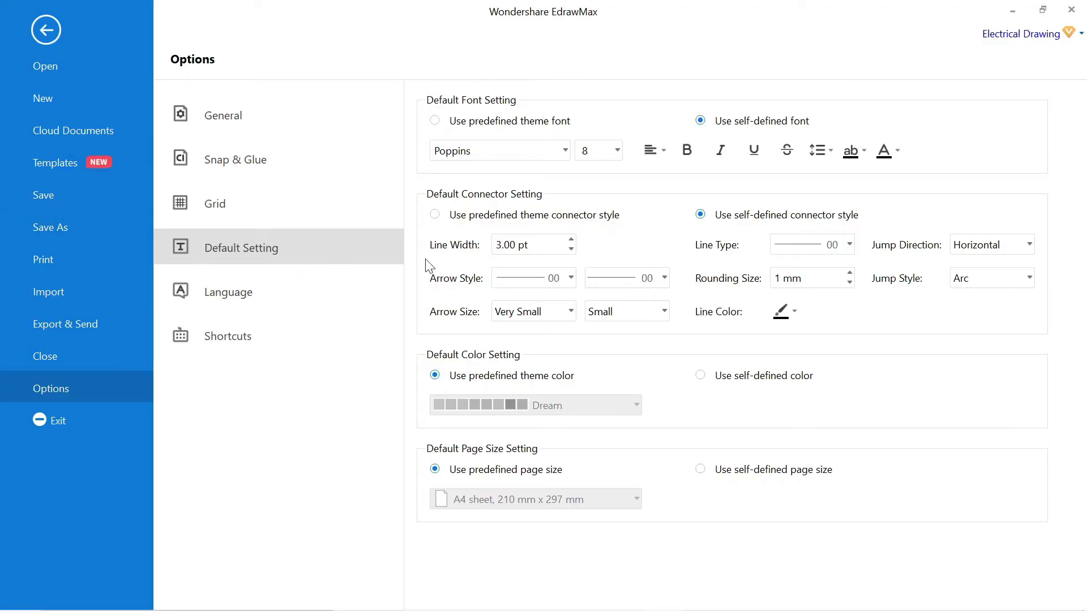
{"action": "left_click", "coordinate": [784, 311]}
{"action": "left_click", "coordinate": [816, 362]}
{"action": "left_click", "coordinate": [44, 33]}
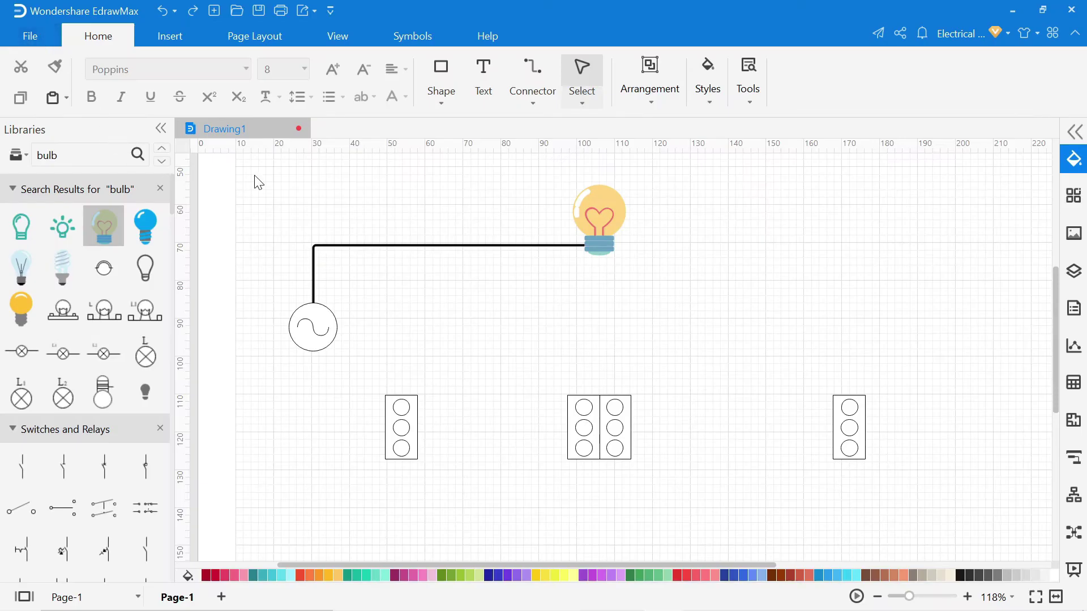
{"action": "left_click", "coordinate": [535, 94]}
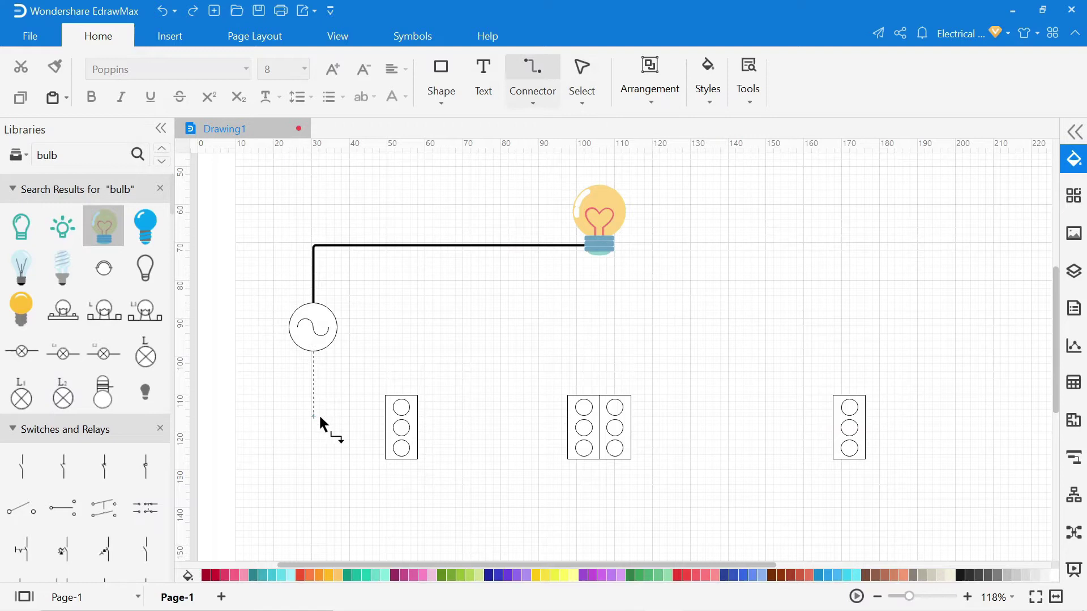
Step: Draw a red wire from the AC source to the first switch and reroute its vertical segment
{"action": "left_click_drag", "start_coordinate": [419, 436], "coordinate": [583, 428]}
{"action": "left_click", "coordinate": [533, 102]}
{"action": "left_click", "coordinate": [552, 131]}
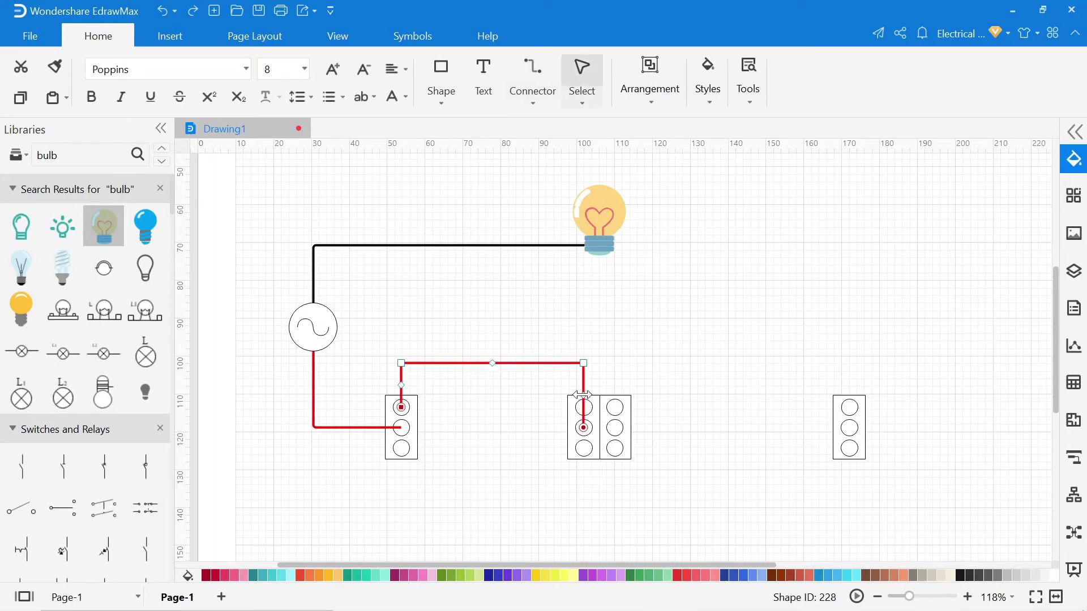
{"action": "left_click_drag", "start_coordinate": [492, 410], "coordinate": [537, 427]}
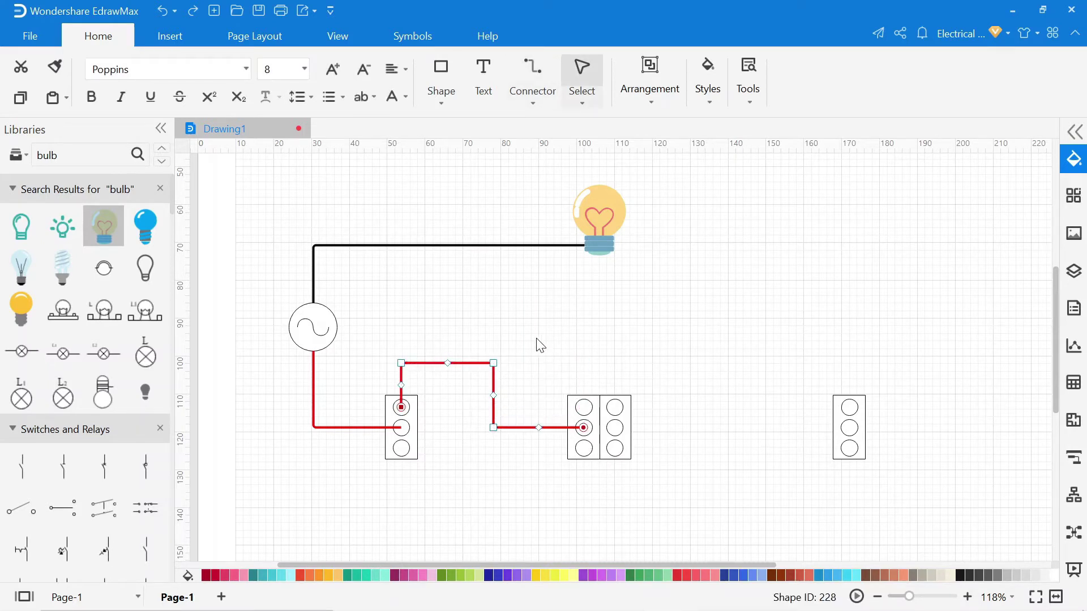
{"action": "left_click", "coordinate": [473, 473]}
Step: Wire the first switch's bottom terminal to the double switch block
{"action": "left_click", "coordinate": [538, 105]}
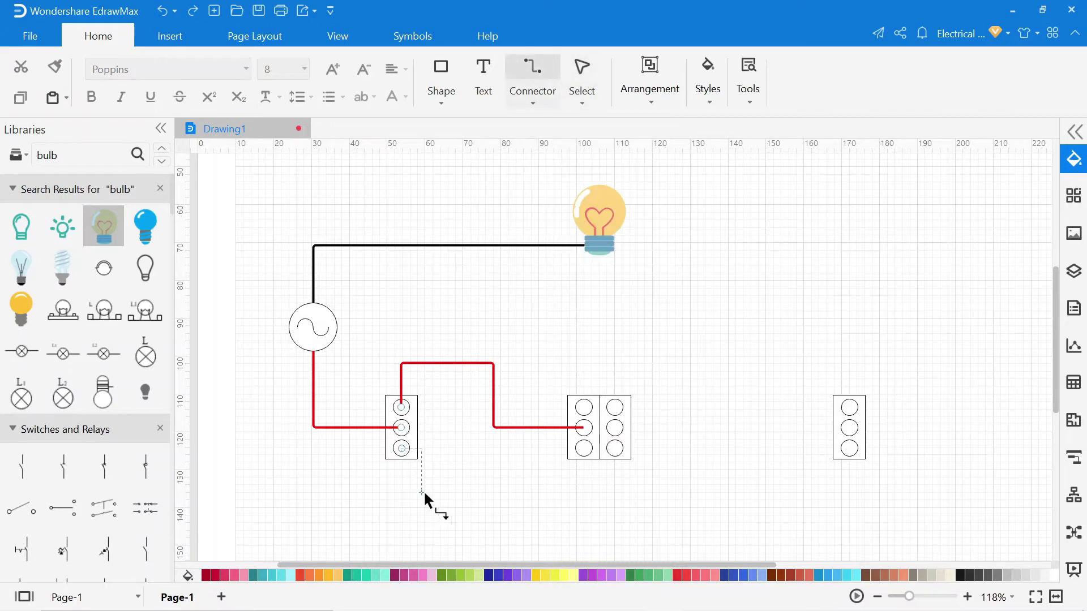
{"action": "left_click_drag", "start_coordinate": [627, 427], "coordinate": [646, 428]}
{"action": "left_click", "coordinate": [716, 379]}
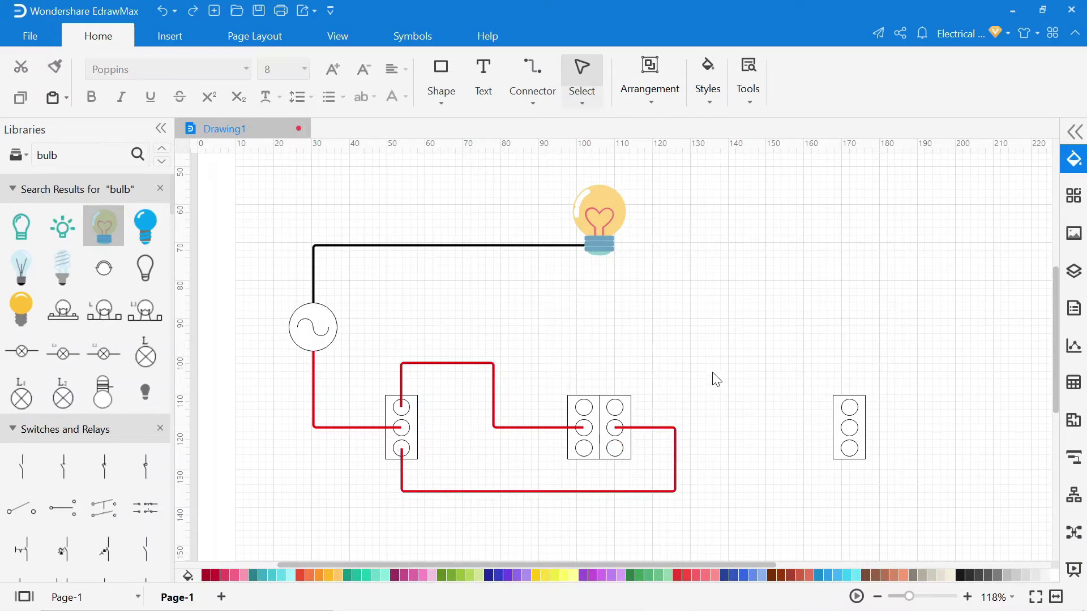
{"action": "left_click", "coordinate": [534, 102]}
{"action": "left_click", "coordinate": [529, 183]}
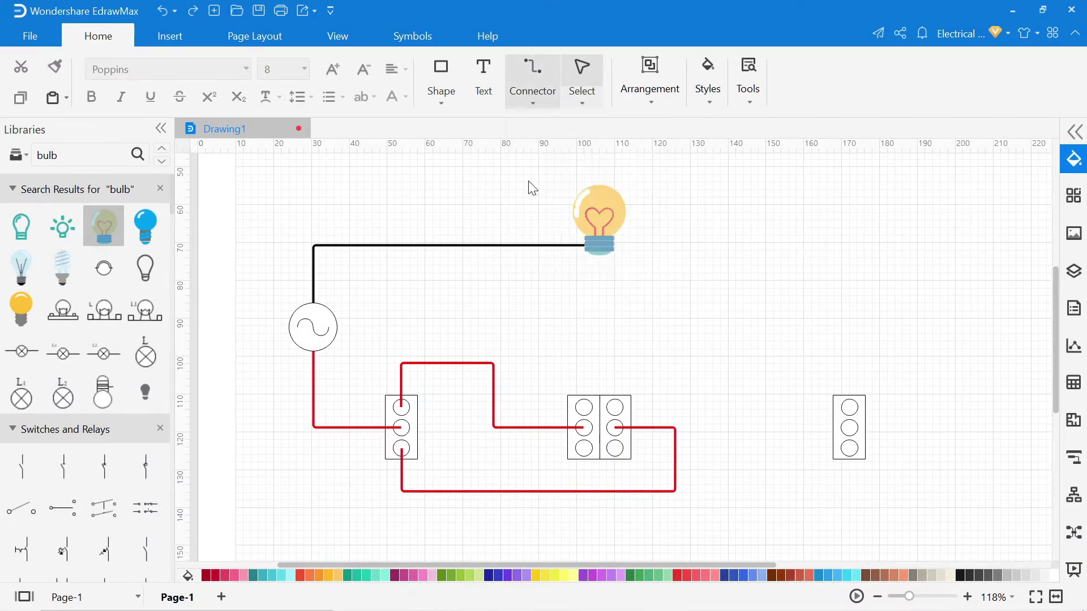
Step: Draw two straight diagonal wires forming an X inside the double switch
{"action": "left_click_drag", "start_coordinate": [617, 414], "coordinate": [590, 451]}
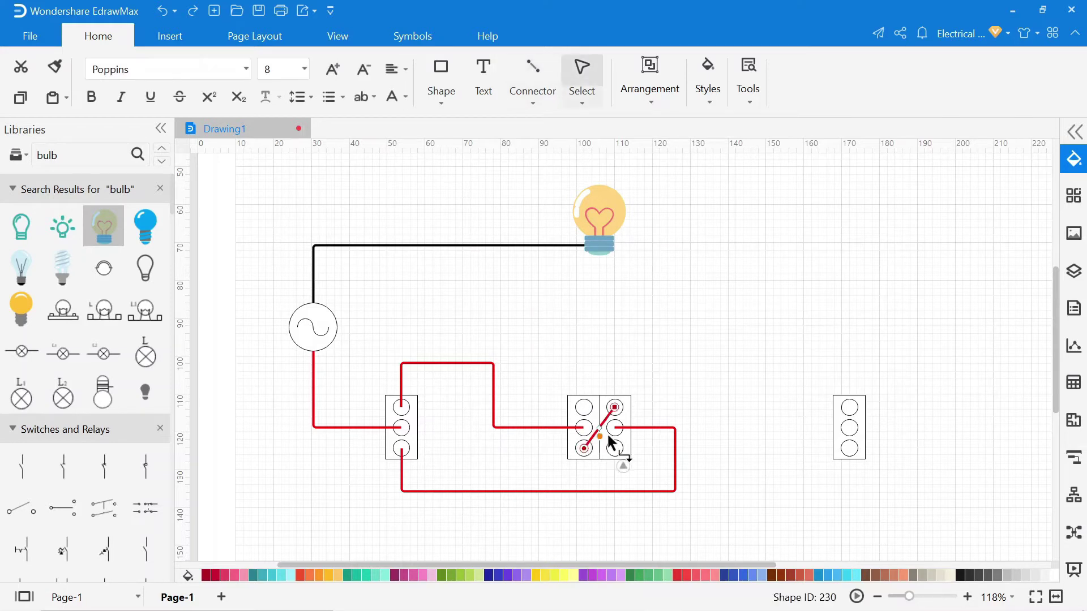
{"action": "left_click", "coordinate": [638, 461]}
{"action": "left_click", "coordinate": [533, 102]}
{"action": "left_click", "coordinate": [538, 182]}
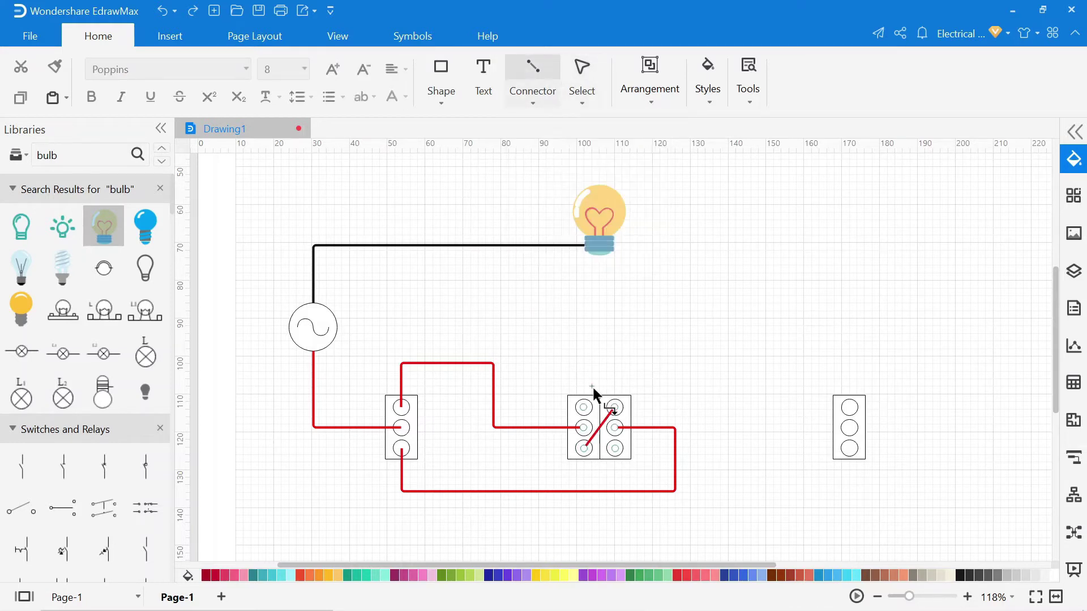
{"action": "left_click_drag", "start_coordinate": [584, 408], "coordinate": [615, 448]}
{"action": "left_click", "coordinate": [672, 390]}
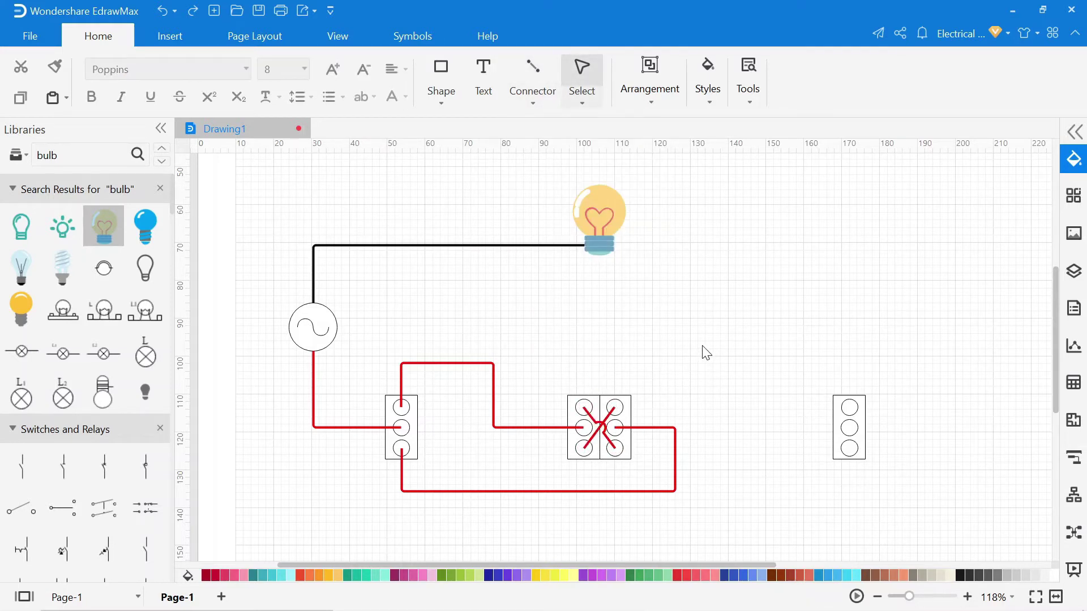
Step: Wire the double switch's top-right and bottom-right terminals to the right switch
{"action": "left_click", "coordinate": [533, 102]}
{"action": "left_click", "coordinate": [569, 131]}
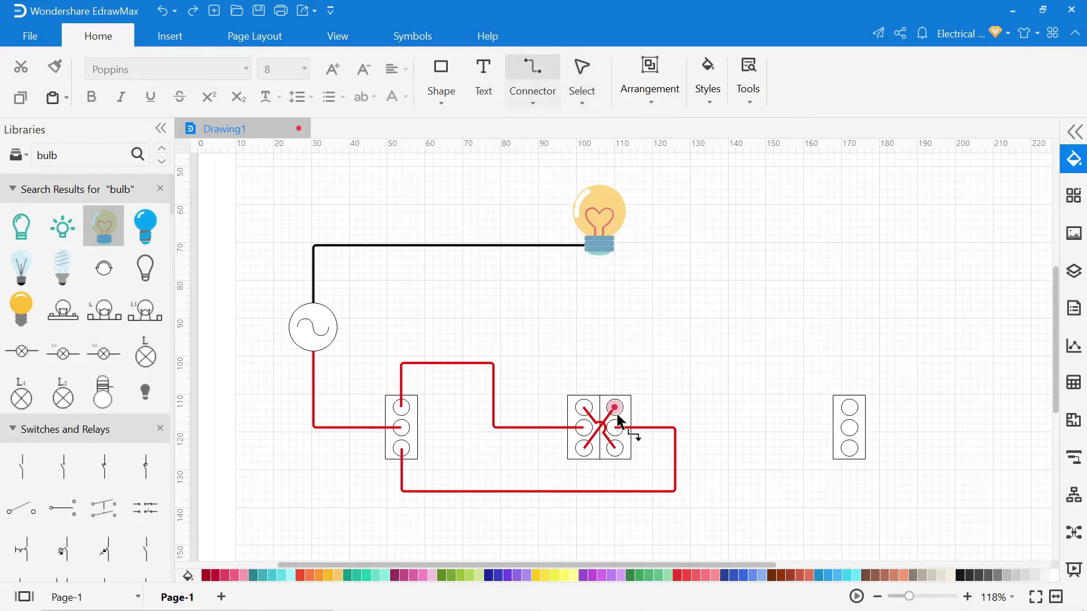
{"action": "left_click_drag", "start_coordinate": [615, 407], "coordinate": [849, 408]}
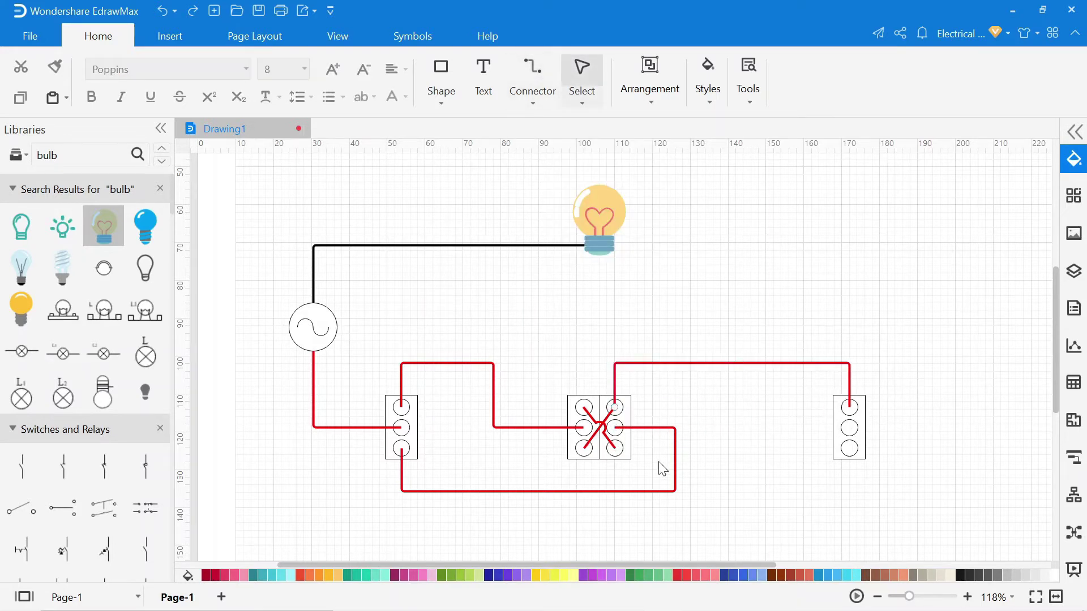
{"action": "left_click", "coordinate": [533, 96]}
{"action": "left_click", "coordinate": [569, 133]}
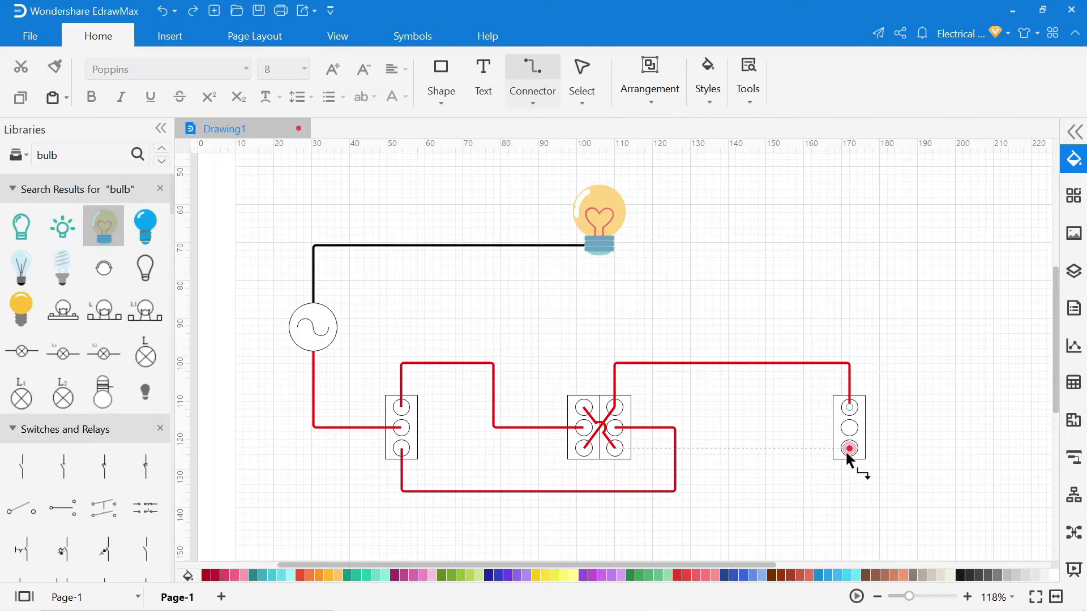
{"action": "left_click_drag", "start_coordinate": [848, 453], "coordinate": [849, 449]}
{"action": "key", "text": "Escape"}
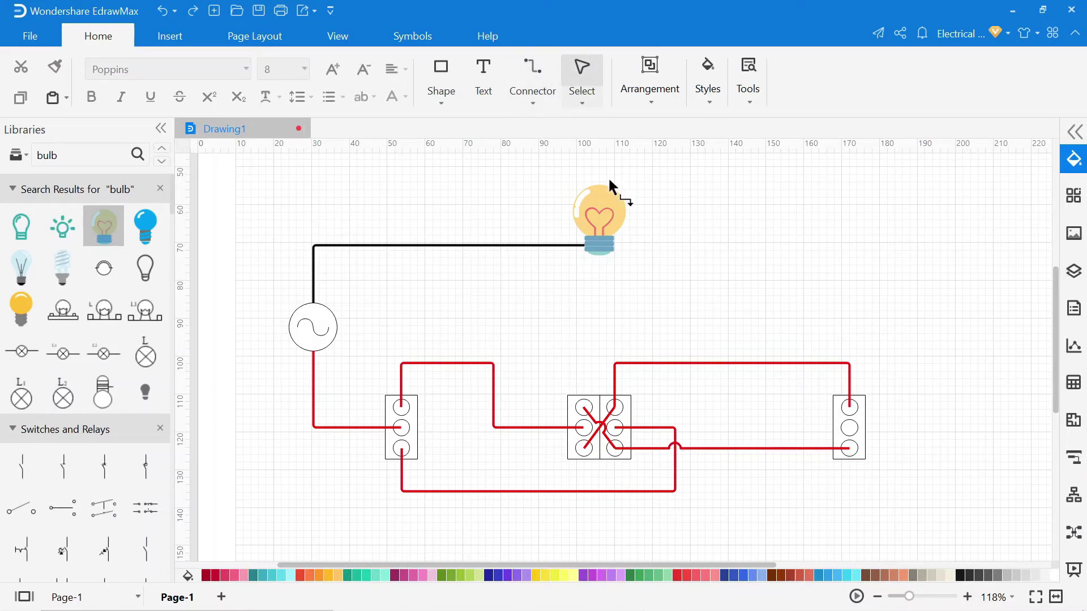
Step: Wire the right switch's middle terminal to the bulb, routing the run above the other wires
{"action": "left_click", "coordinate": [533, 100]}
{"action": "left_click", "coordinate": [539, 130]}
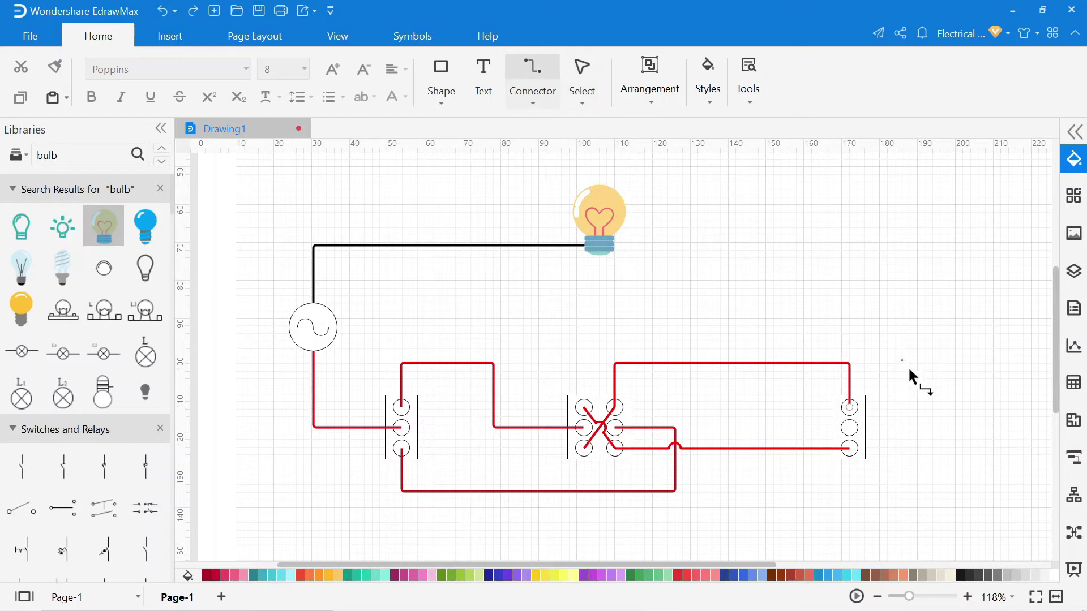
{"action": "left_click_drag", "start_coordinate": [850, 428], "coordinate": [917, 395]}
{"action": "left_click_drag", "start_coordinate": [804, 289], "coordinate": [600, 257]}
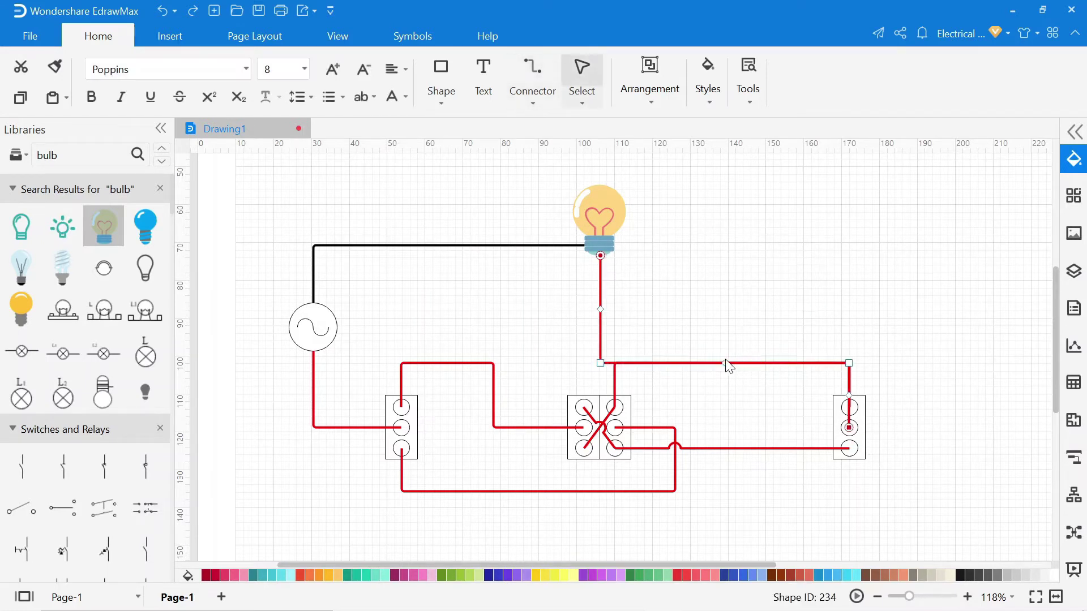
{"action": "left_click_drag", "start_coordinate": [727, 363], "coordinate": [723, 304]}
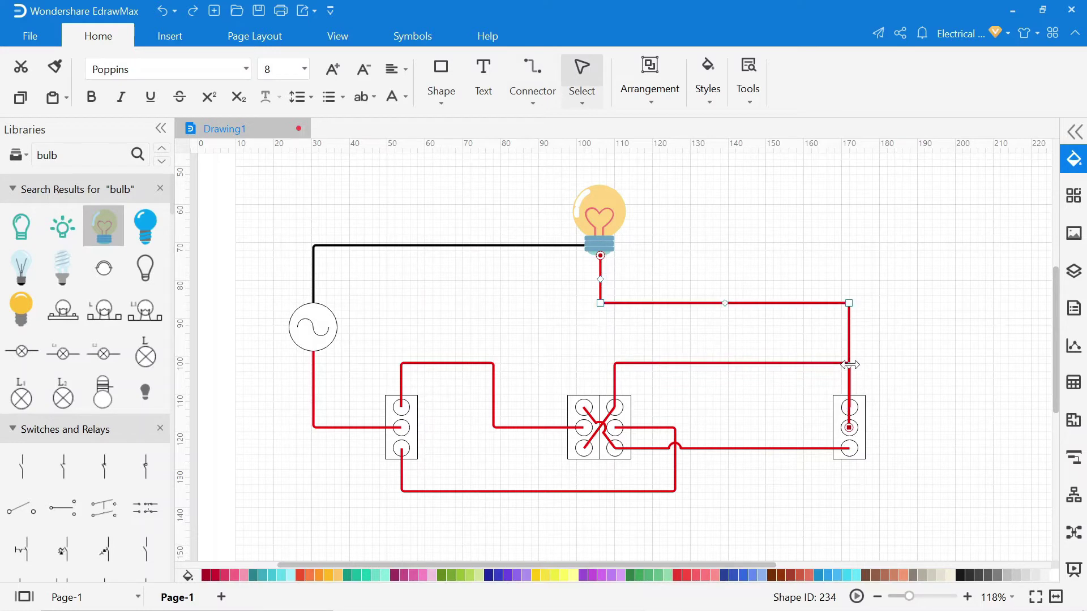
{"action": "left_click_drag", "start_coordinate": [849, 366], "coordinate": [895, 368]}
{"action": "left_click_drag", "start_coordinate": [876, 397], "coordinate": [877, 428]}
Step: Set the default text to size 12, bold, with red font colour in Default Setting
{"action": "left_click", "coordinate": [975, 419]}
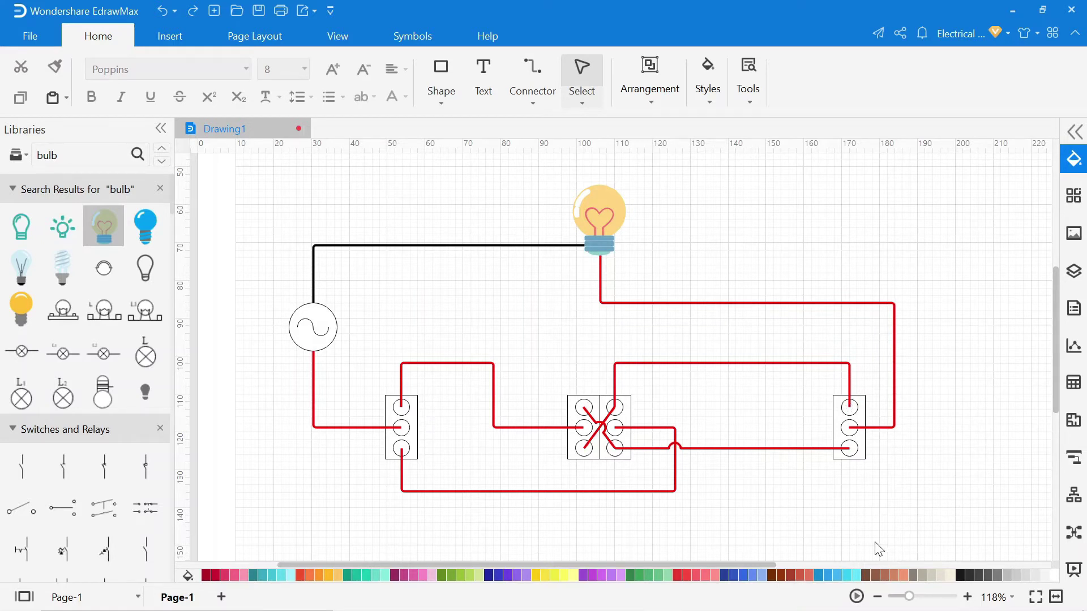
{"action": "scroll", "coordinate": [675, 242], "scroll_direction": "down", "scroll_amount": 2}
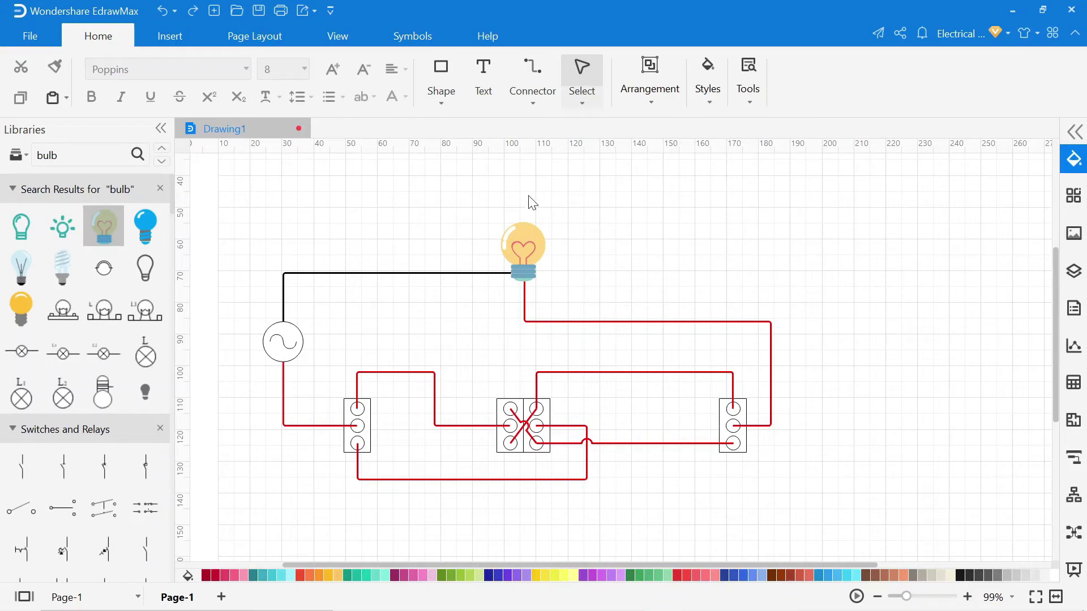
{"action": "left_click", "coordinate": [32, 38]}
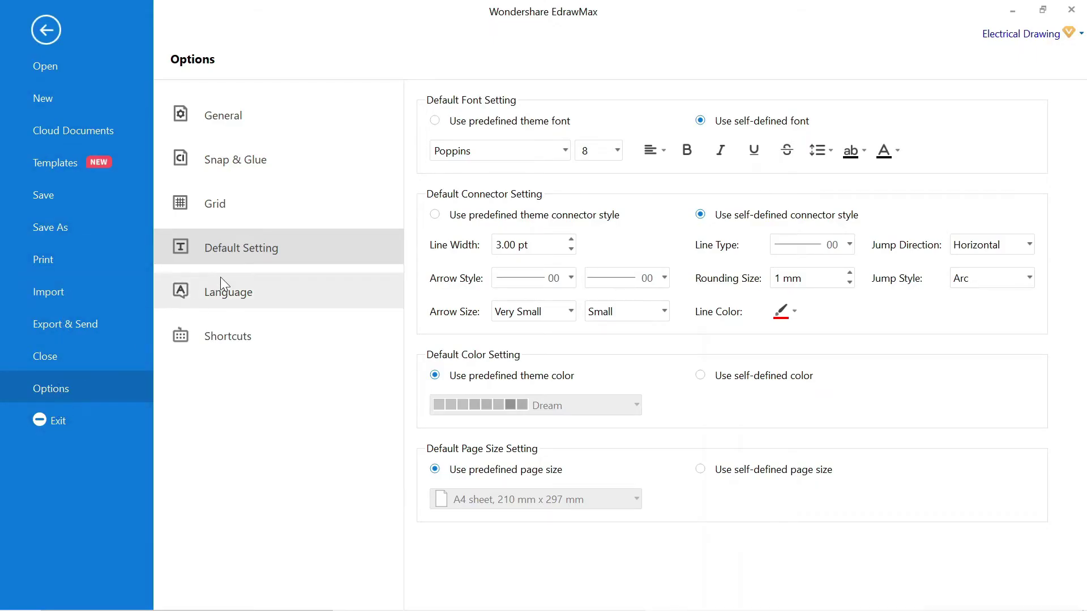
{"action": "left_click", "coordinate": [617, 151]}
{"action": "left_click", "coordinate": [595, 263]}
{"action": "left_click", "coordinate": [687, 150]}
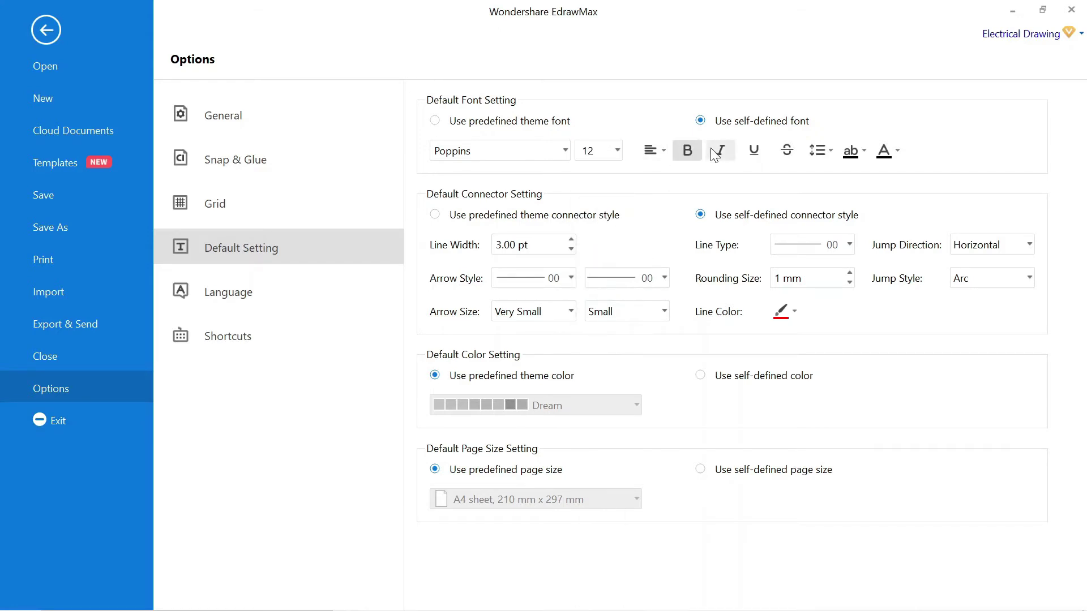
{"action": "left_click", "coordinate": [897, 151]}
{"action": "left_click", "coordinate": [893, 203]}
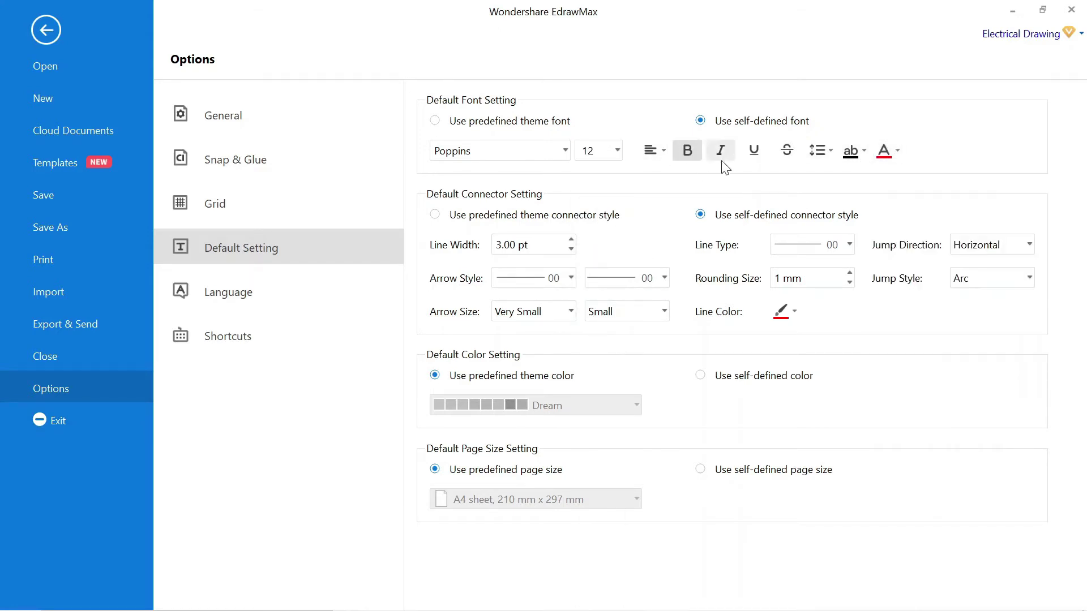
{"action": "left_click", "coordinate": [46, 30]}
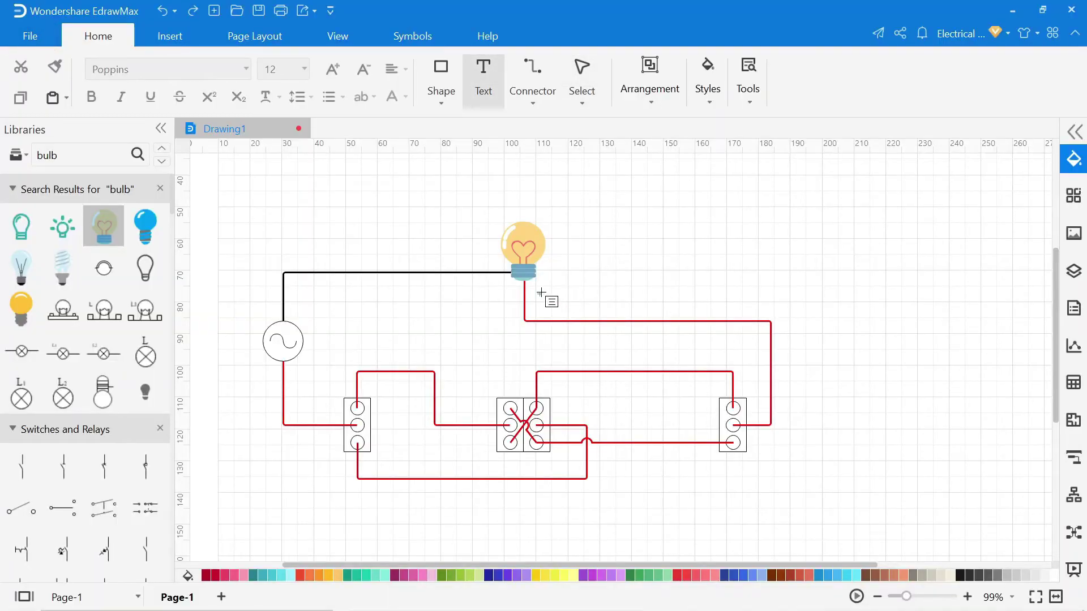
Step: Add two red 'Phase' labels along the wires
{"action": "left_click_drag", "start_coordinate": [541, 293], "coordinate": [584, 313]}
{"action": "type", "text": "P"}
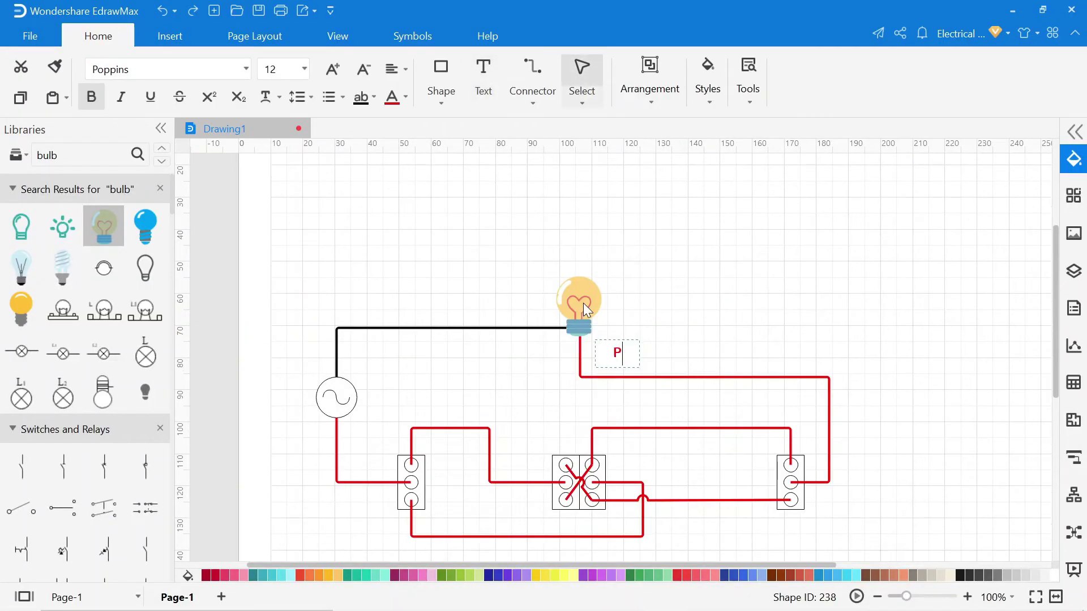
{"action": "type", "text": "hase"}
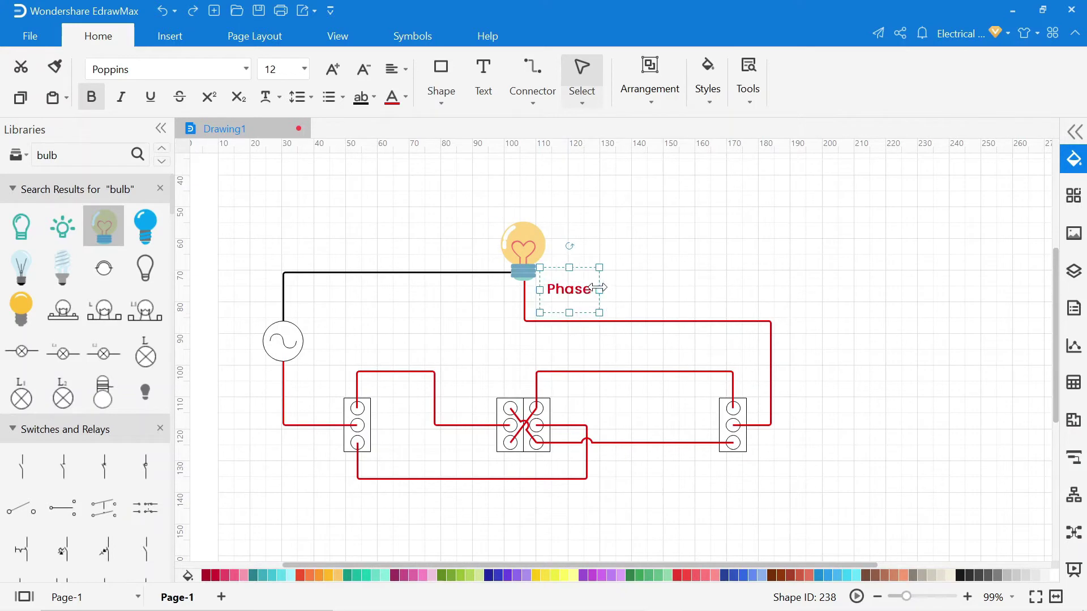
{"action": "left_click", "coordinate": [646, 288]}
{"action": "left_click", "coordinate": [483, 80]}
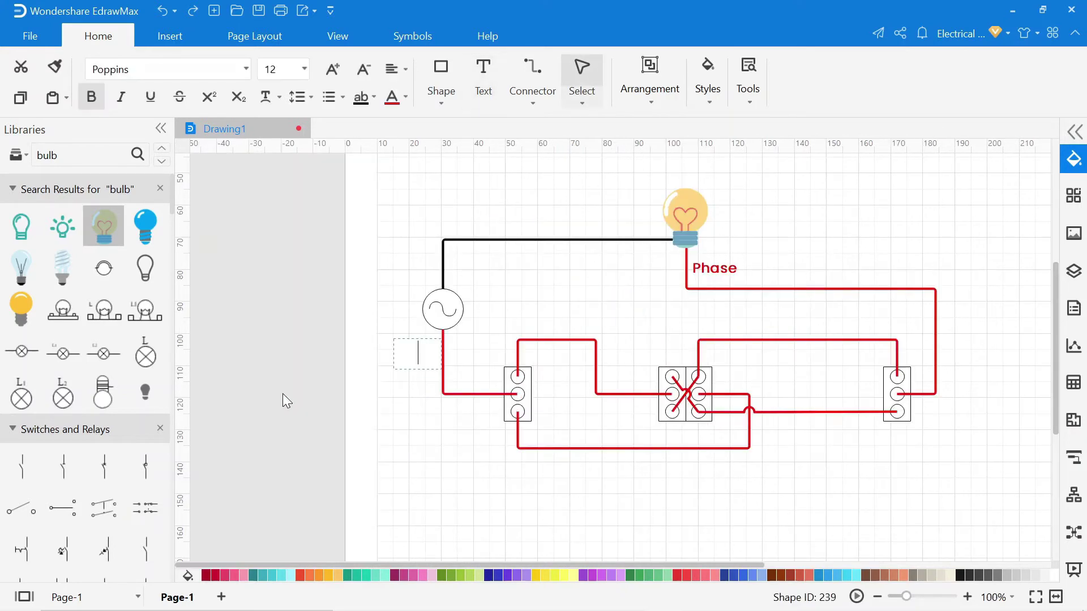
{"action": "type", "text": "Phase"}
{"action": "left_click", "coordinate": [250, 388]}
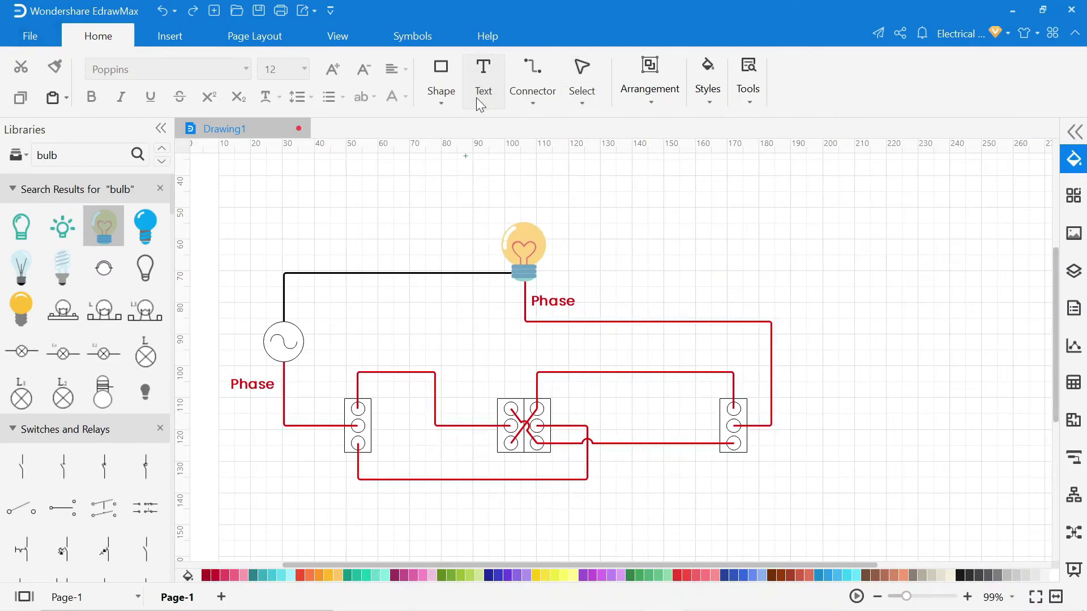
Step: Add a 'Neutral' label left of the AC source, correcting the 'Neautral' typo
{"action": "left_click", "coordinate": [482, 85]}
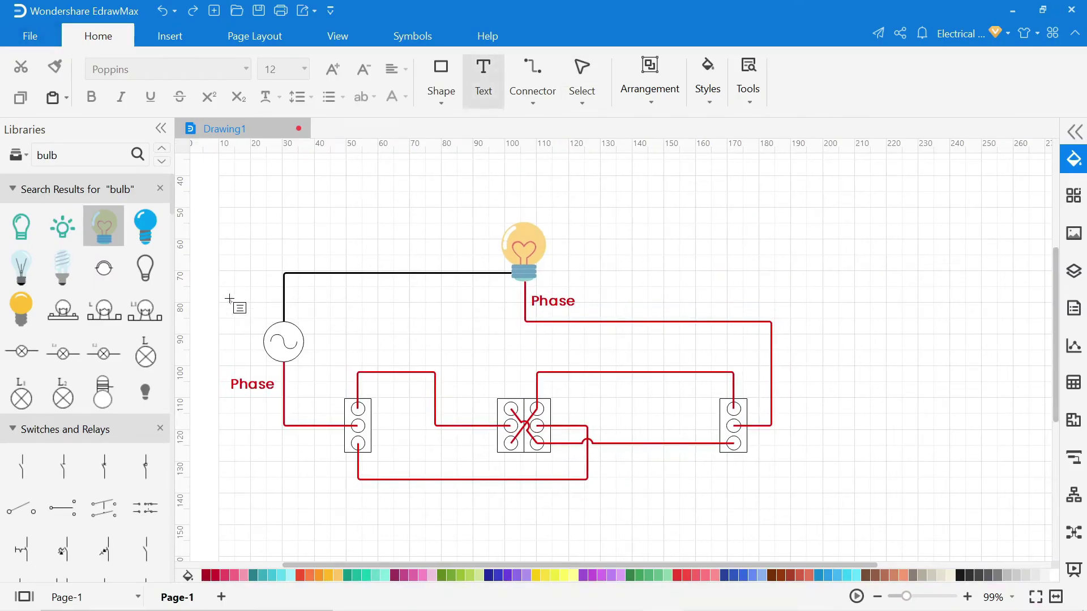
{"action": "left_click_drag", "start_coordinate": [231, 294], "coordinate": [278, 323]}
{"action": "type", "text": "Neautral"}
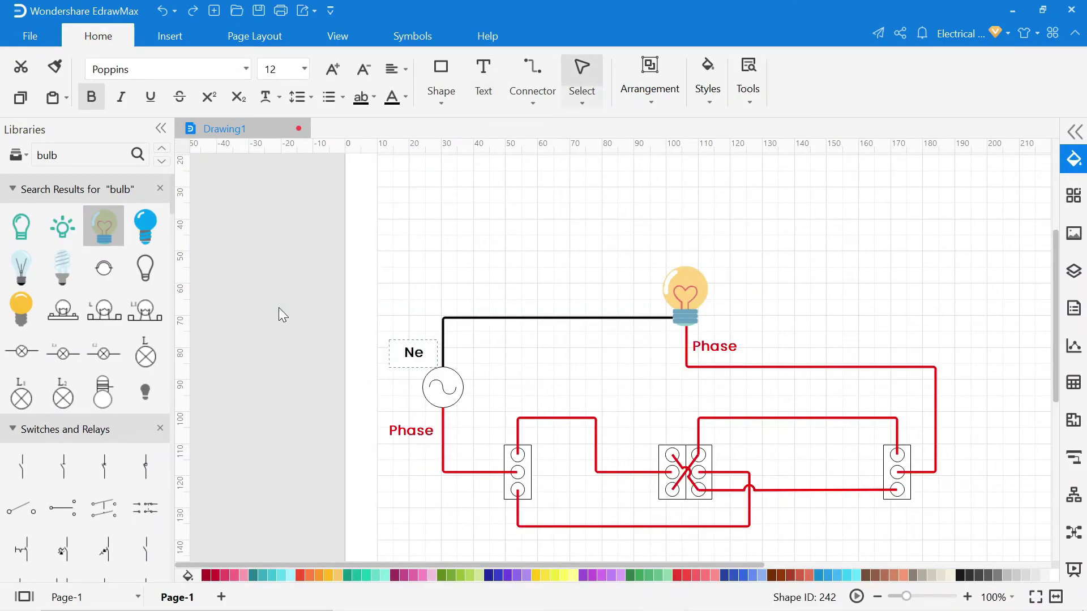
{"action": "key", "text": "Left"}
{"action": "key", "text": "Left"}
{"action": "key", "text": "Left"}
{"action": "key", "text": "Left"}
{"action": "key", "text": "Left"}
{"action": "key", "text": "BackSpace"}
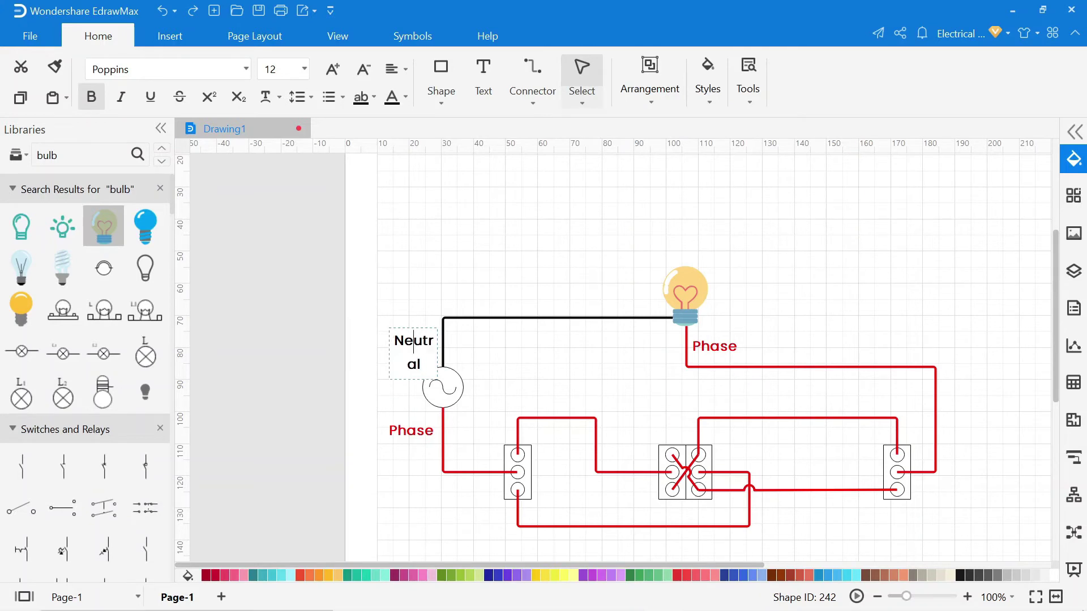
{"action": "key", "text": "Escape"}
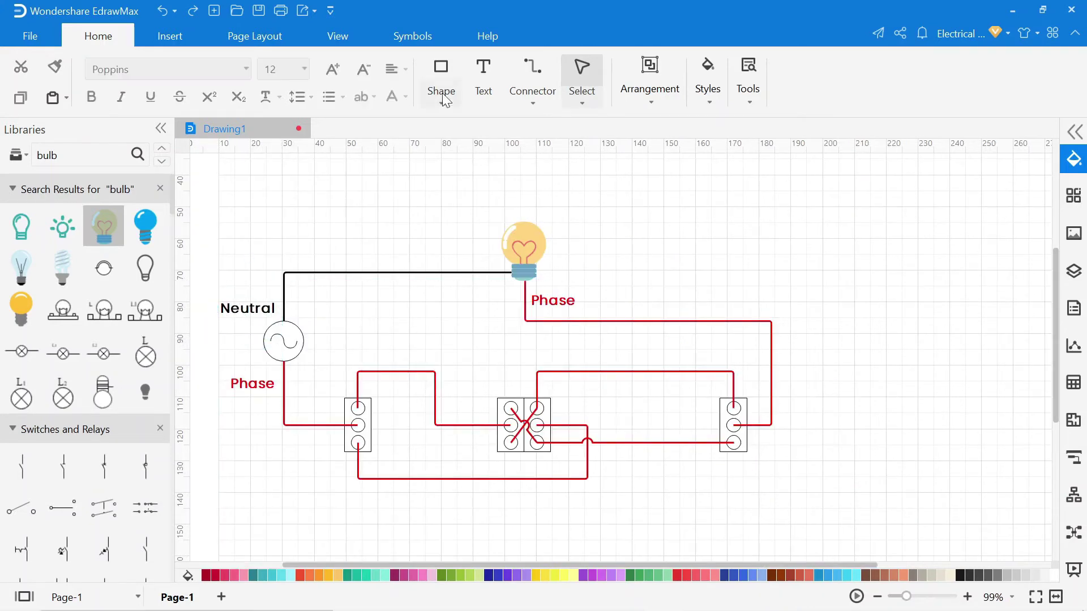
Step: Add a 'Neutral' label beside the bulb's black wire and widen it to one line
{"action": "left_click", "coordinate": [482, 80]}
{"action": "left_click_drag", "start_coordinate": [458, 244], "coordinate": [493, 271]}
{"action": "type", "text": "Neutr"}
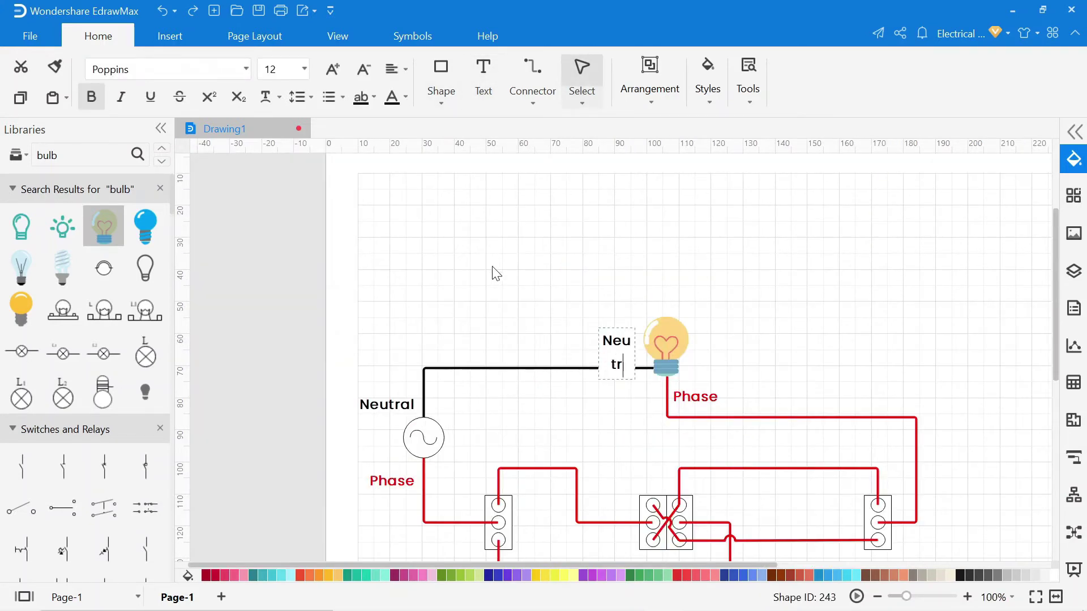
{"action": "type", "text": "al"}
{"action": "key", "text": "Escape"}
{"action": "left_click_drag", "start_coordinate": [442, 247], "coordinate": [436, 246]}
{"action": "left_click", "coordinate": [298, 388]}
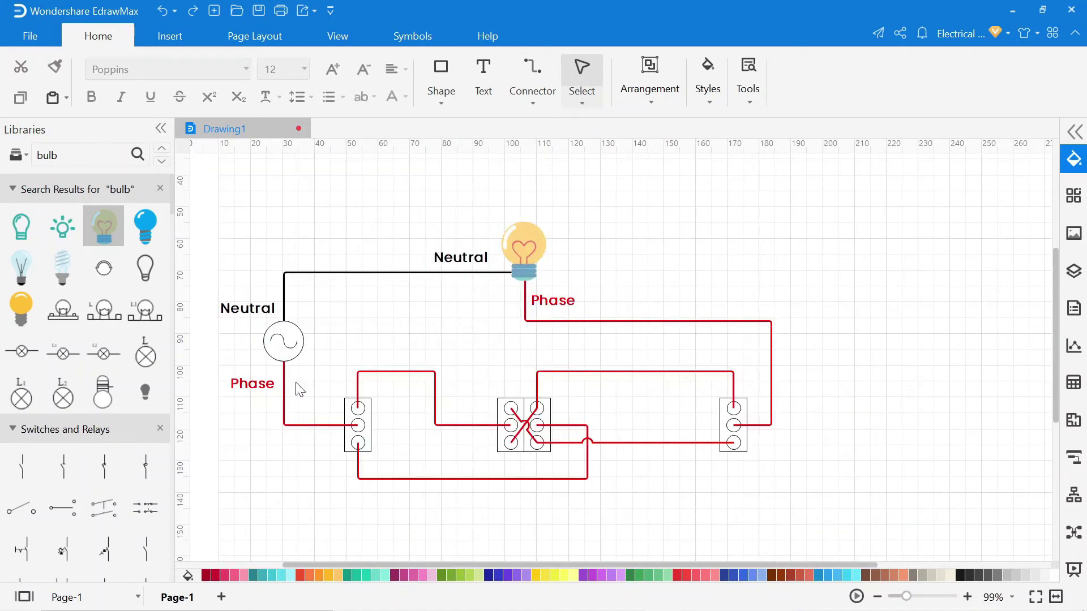
Step: Label the AC source '220v' over 'A.C' on two lines to its right
{"action": "left_click", "coordinate": [483, 80]}
{"action": "left_click_drag", "start_coordinate": [382, 344], "coordinate": [434, 371]}
{"action": "type", "text": "220v"}
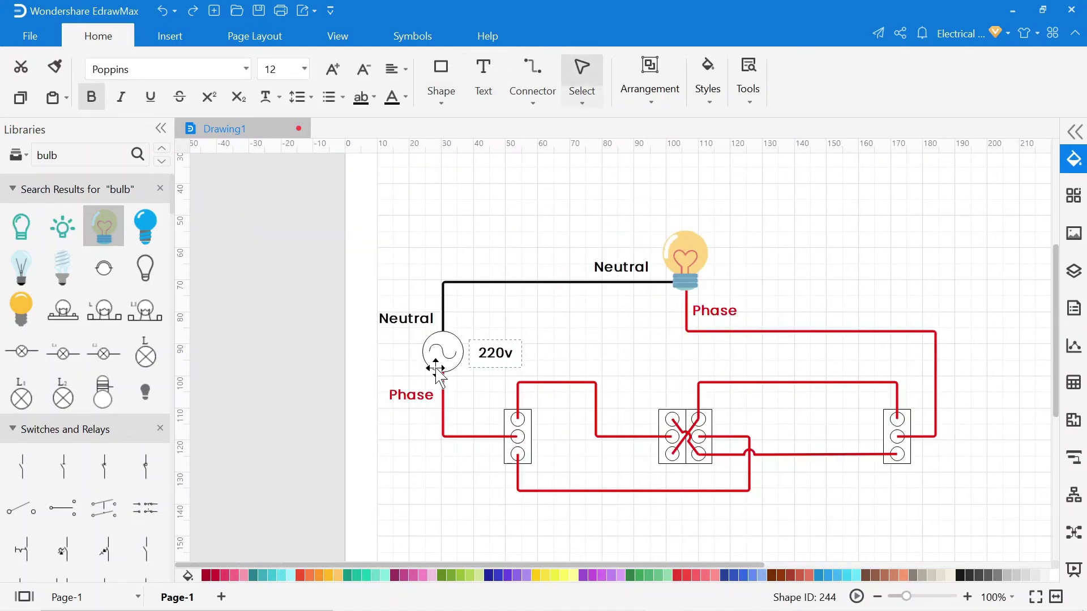
{"action": "key", "text": "Return"}
{"action": "type", "text": "A.C"}
{"action": "key", "text": "Escape"}
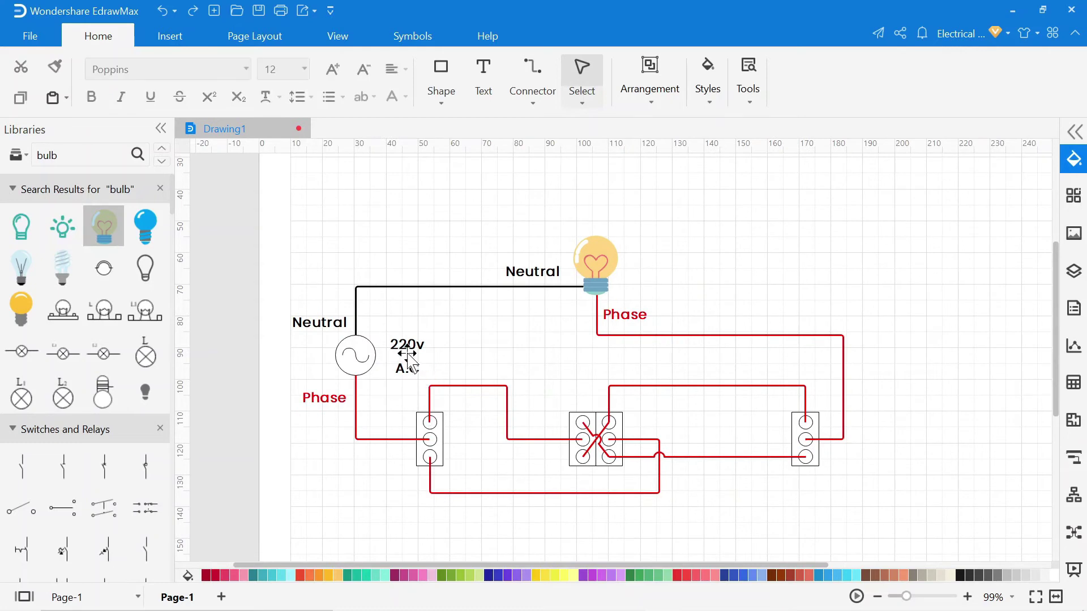
{"action": "mouse_move", "coordinate": [433, 368]}
{"action": "left_mouse_down"}
{"action": "mouse_move", "coordinate": [417, 369]}
{"action": "mouse_move", "coordinate": [429, 369]}
{"action": "left_mouse_up"}
{"action": "left_click", "coordinate": [436, 356]}
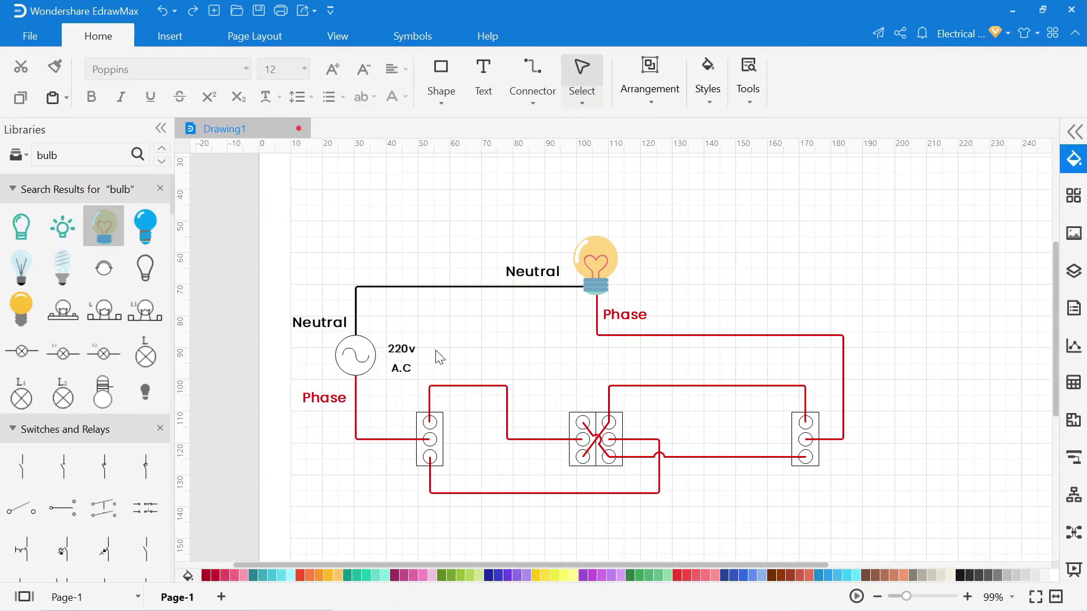
Step: Add a 'Bulb' label above the lamp
{"action": "key", "text": "ctrl+2"}
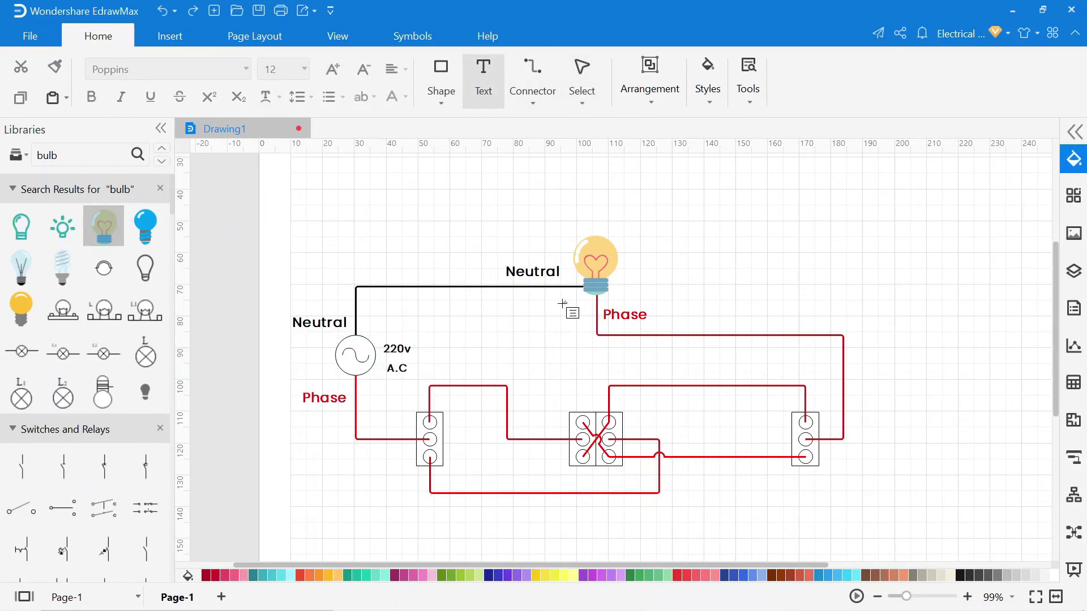
{"action": "left_click_drag", "start_coordinate": [576, 198], "coordinate": [619, 227]}
{"action": "type", "text": "Bulb"}
{"action": "key", "text": "Escape"}
{"action": "scroll", "coordinate": [692, 316], "scroll_direction": "down", "scroll_amount": 5}
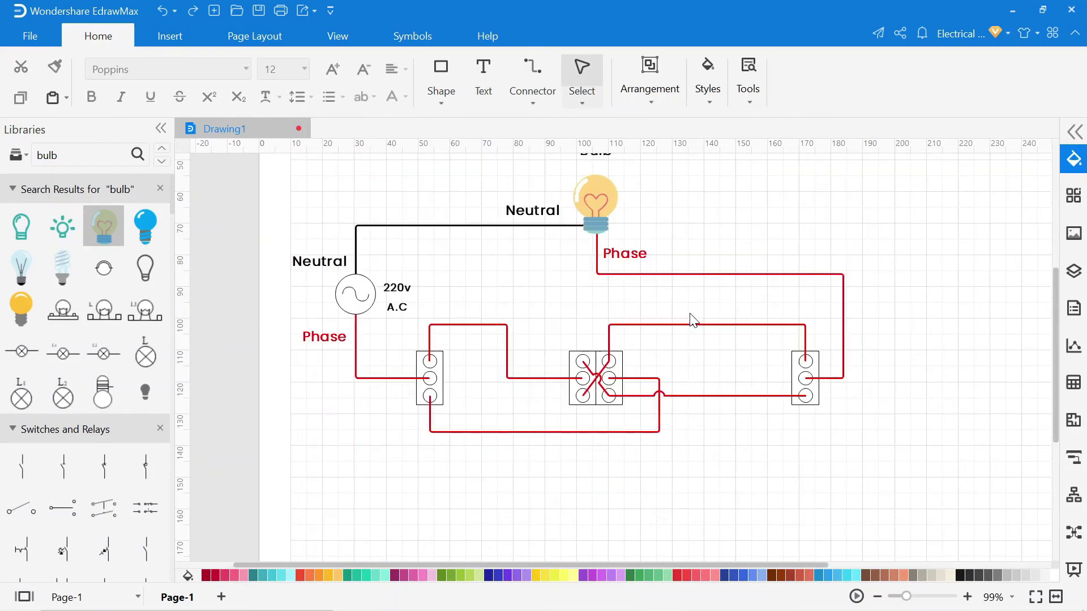
Step: Add a 'Switch' label below the middle switch
{"action": "key", "text": "ctrl+2"}
{"action": "left_click_drag", "start_coordinate": [576, 361], "coordinate": [623, 368]}
{"action": "type", "text": "Switch"}
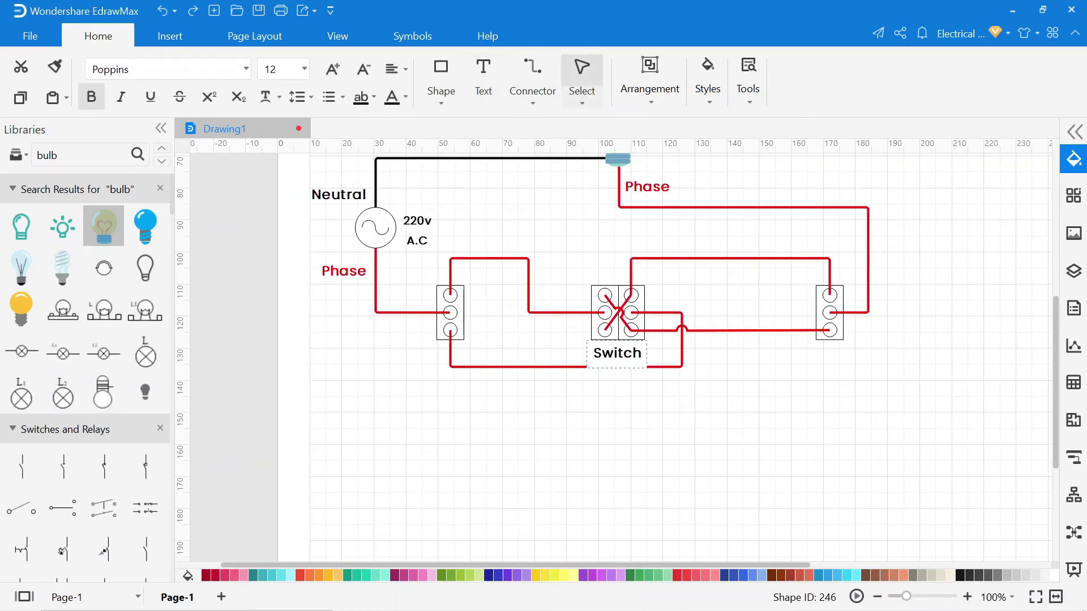
{"action": "key", "text": "Escape"}
Step: Copy the 'Switch' label under the right and left switches and align all three
{"action": "right_click", "coordinate": [597, 356]}
{"action": "left_click", "coordinate": [704, 173]}
{"action": "right_click", "coordinate": [795, 357]}
{"action": "left_click", "coordinate": [827, 54]}
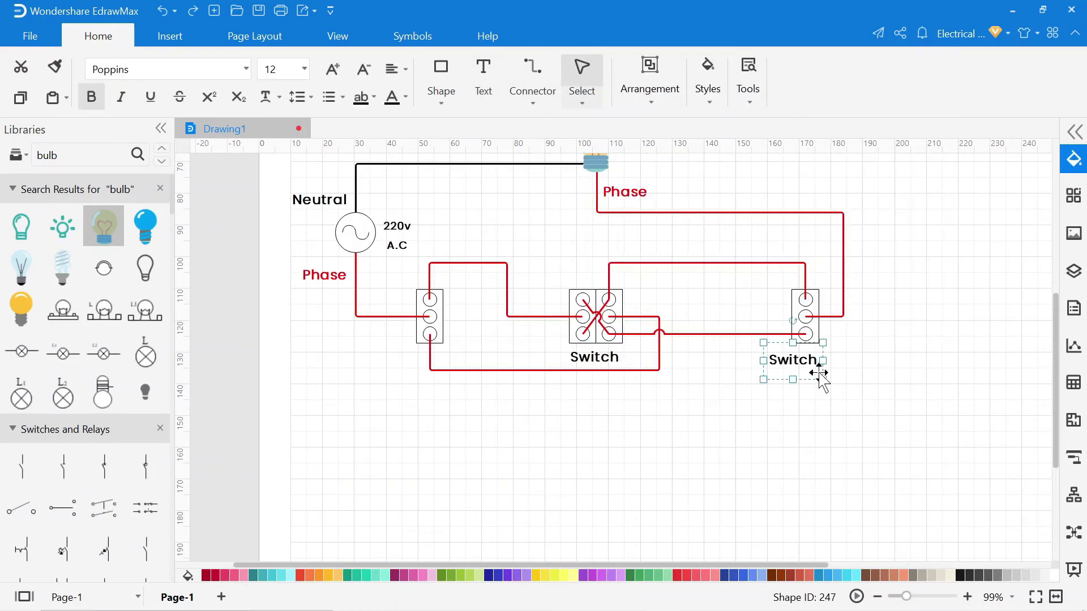
{"action": "left_click_drag", "start_coordinate": [820, 382], "coordinate": [835, 381]}
{"action": "left_click", "coordinate": [583, 384]}
{"action": "key", "text": "ctrl+v"}
{"action": "left_click_drag", "start_coordinate": [420, 357], "coordinate": [429, 380]}
{"action": "left_click_drag", "start_coordinate": [595, 356], "coordinate": [599, 380]}
{"action": "left_click_drag", "start_coordinate": [808, 369], "coordinate": [808, 390]}
{"action": "left_click", "coordinate": [881, 413]}
{"action": "scroll", "coordinate": [881, 413], "scroll_direction": "up", "scroll_amount": 4}
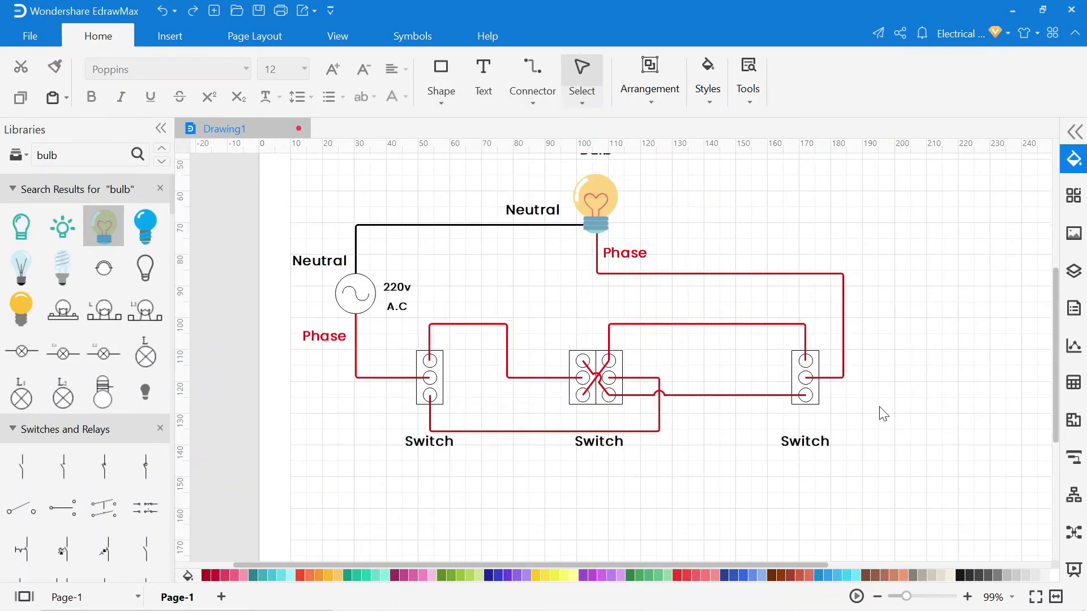
{"action": "left_click_drag", "start_coordinate": [828, 287], "coordinate": [758, 270]}
Step: Undo the right Switch label move and set the page background to plain white
{"action": "key", "text": "ctrl+z"}
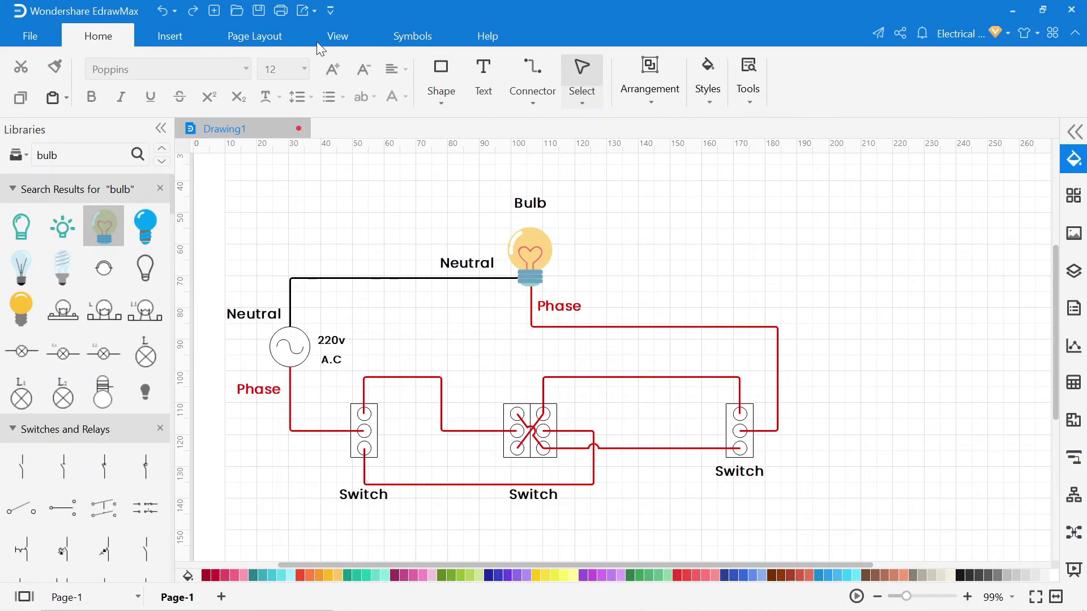
{"action": "left_click", "coordinate": [257, 39]}
{"action": "left_click", "coordinate": [605, 104]}
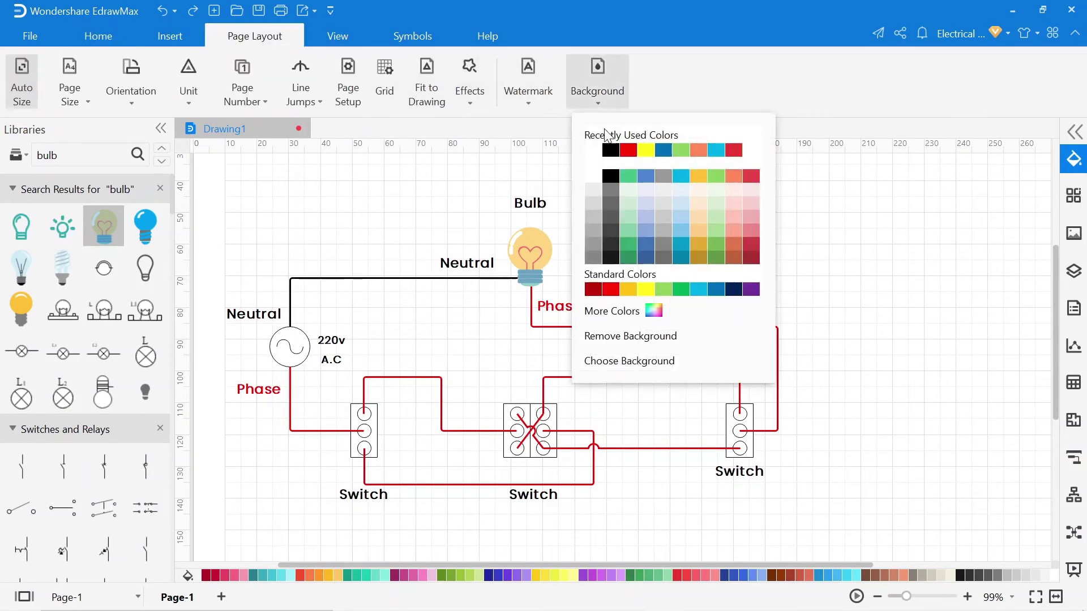
{"action": "left_click", "coordinate": [601, 149]}
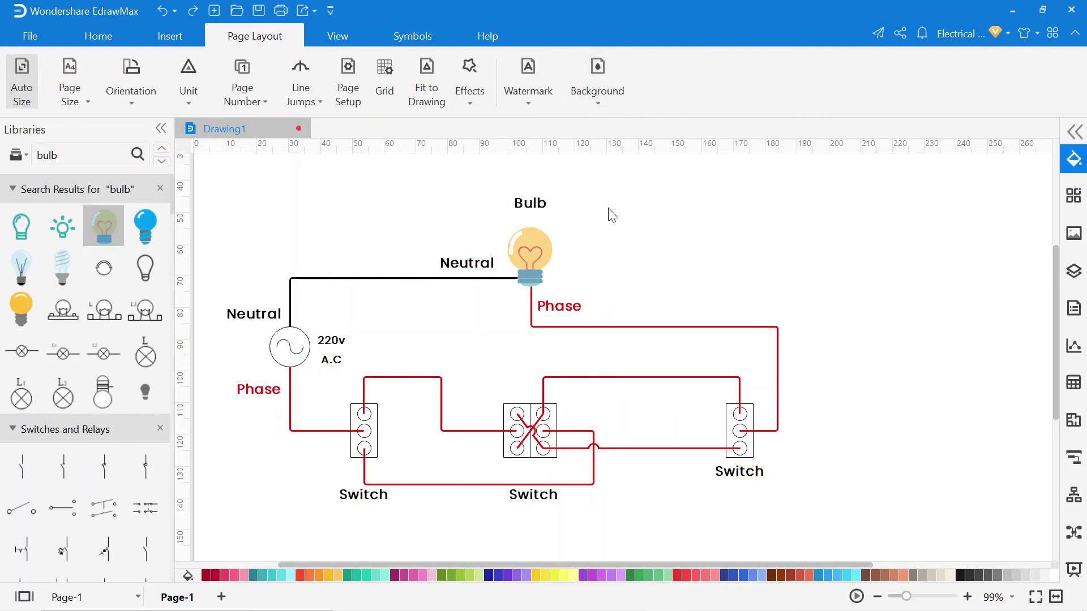
Step: Use Fit to Drawing so the whole wiring diagram fills the view
{"action": "left_click", "coordinate": [917, 422]}
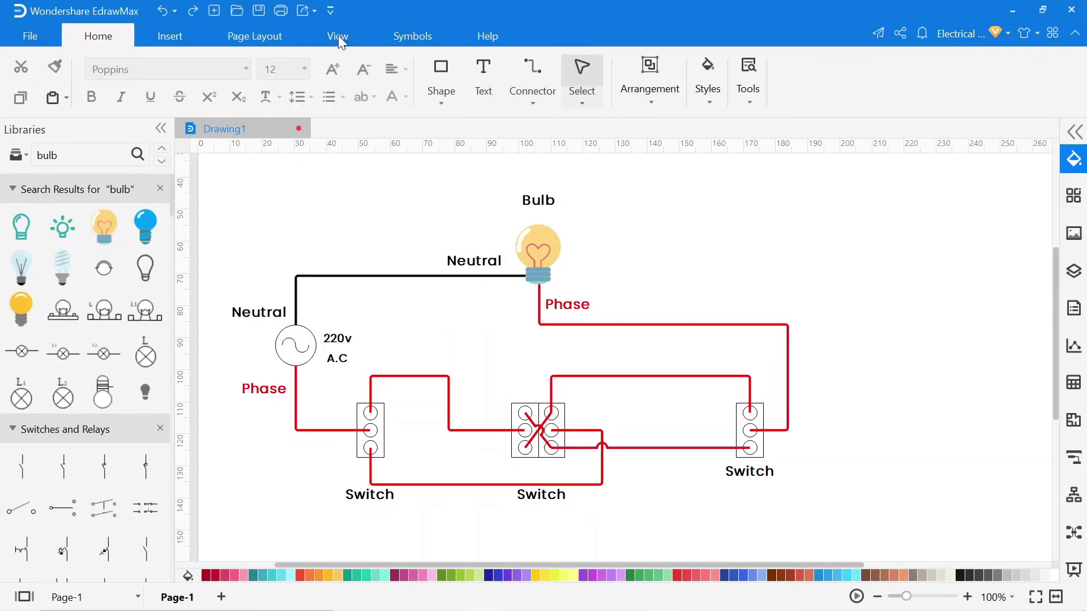
{"action": "right_click", "coordinate": [710, 250]}
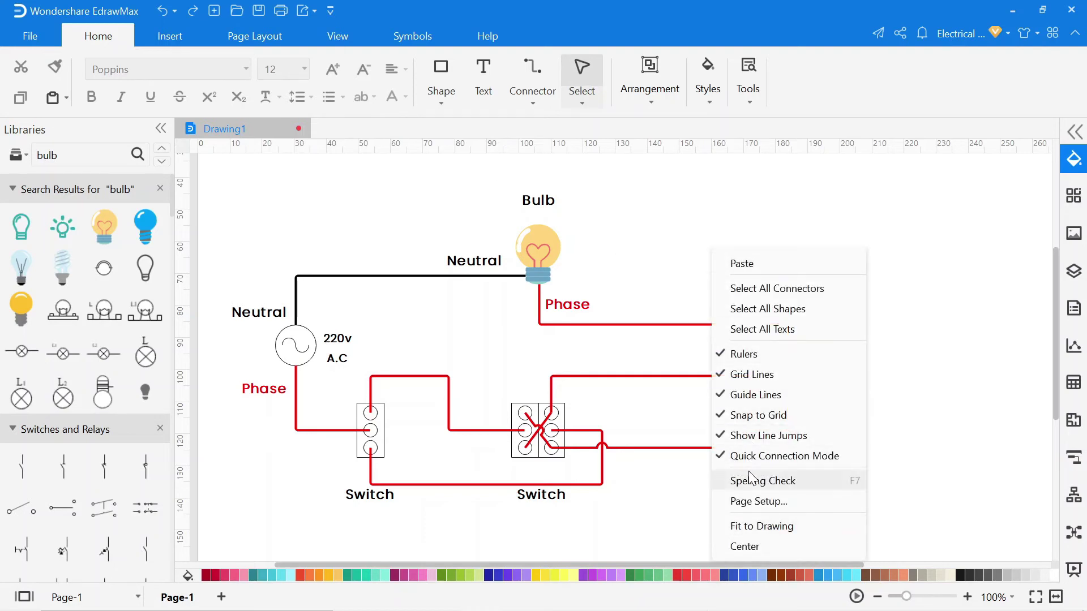
{"action": "left_click", "coordinate": [761, 527]}
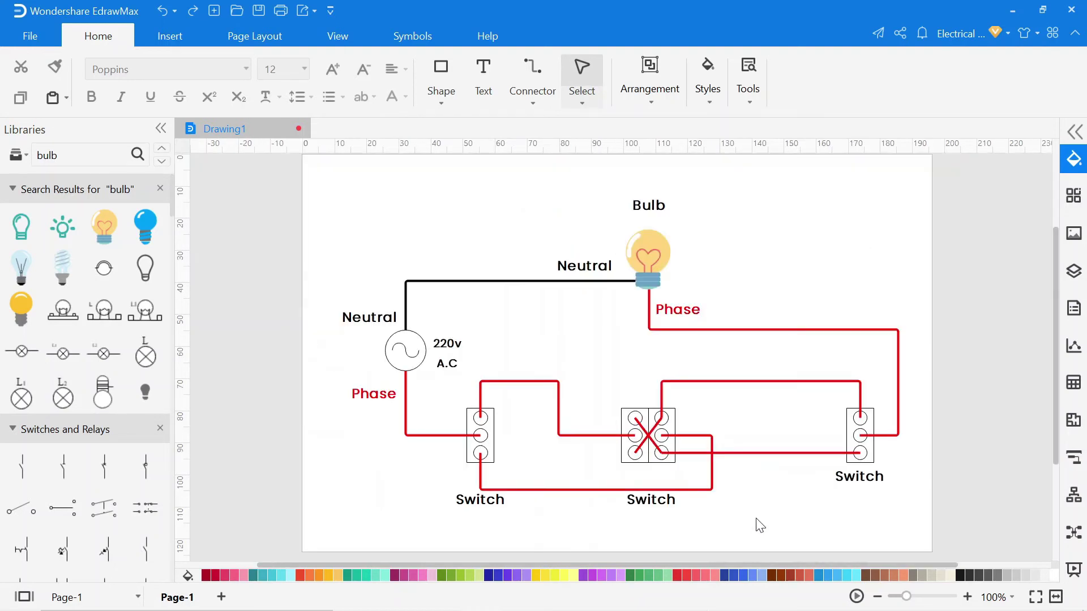
{"action": "left_click", "coordinate": [338, 36]}
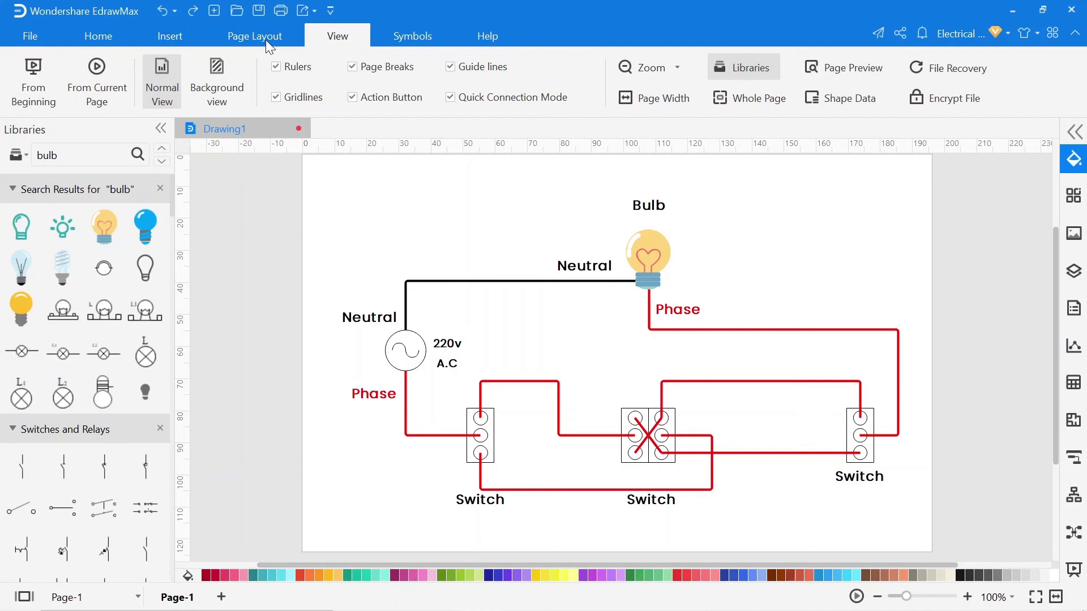
{"action": "left_click", "coordinate": [101, 89]}
Step: Choose PDF, PS, EPS under File > Export & Send to export the diagram as PDF
{"action": "left_click", "coordinate": [97, 36]}
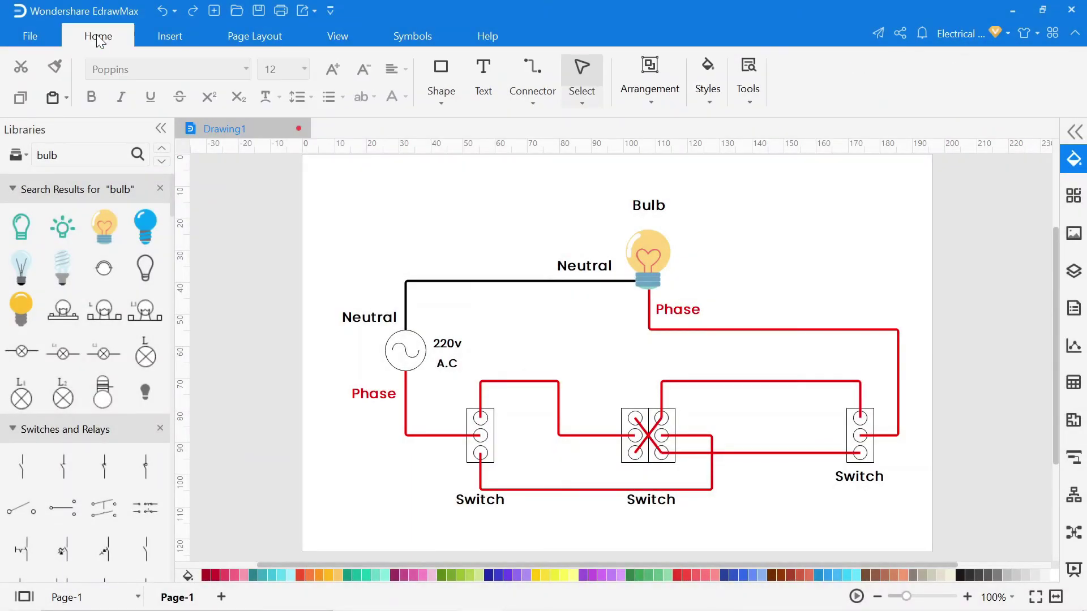
{"action": "left_click", "coordinate": [33, 35]}
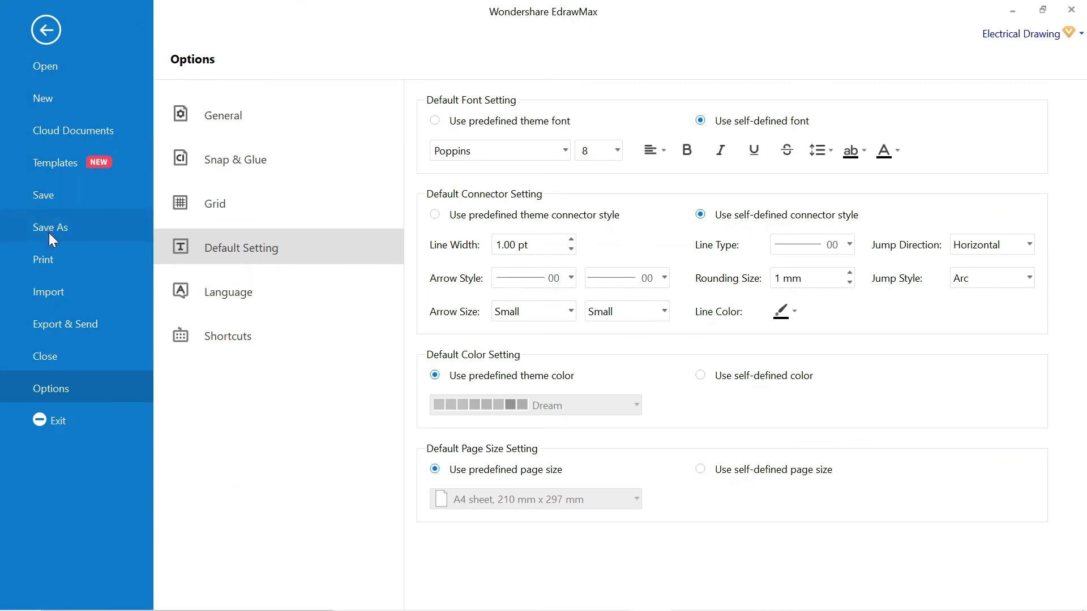
{"action": "left_click", "coordinate": [69, 323]}
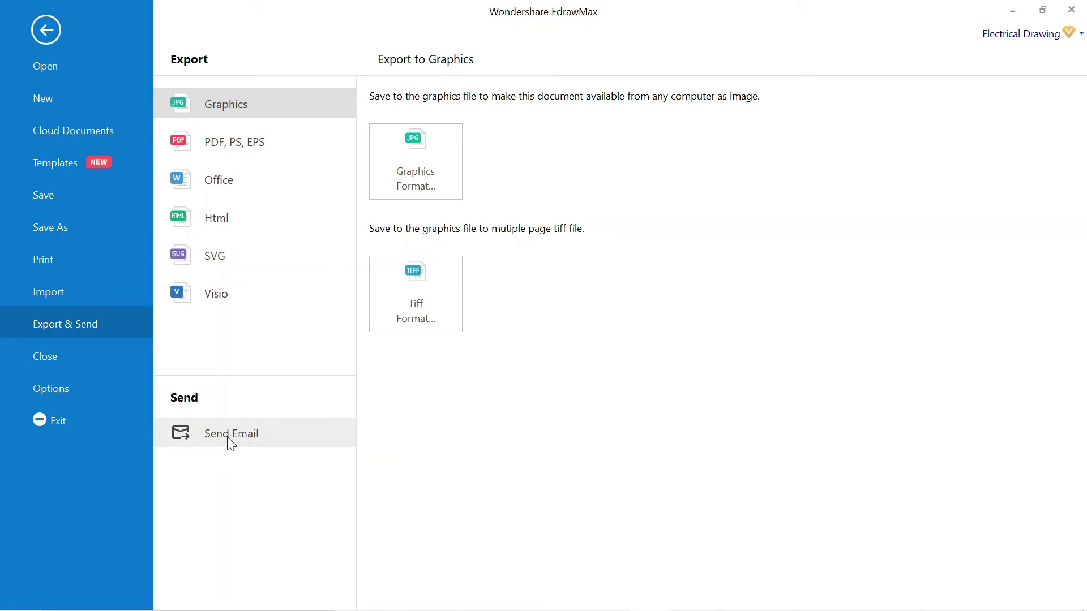
{"action": "left_click", "coordinate": [222, 146]}
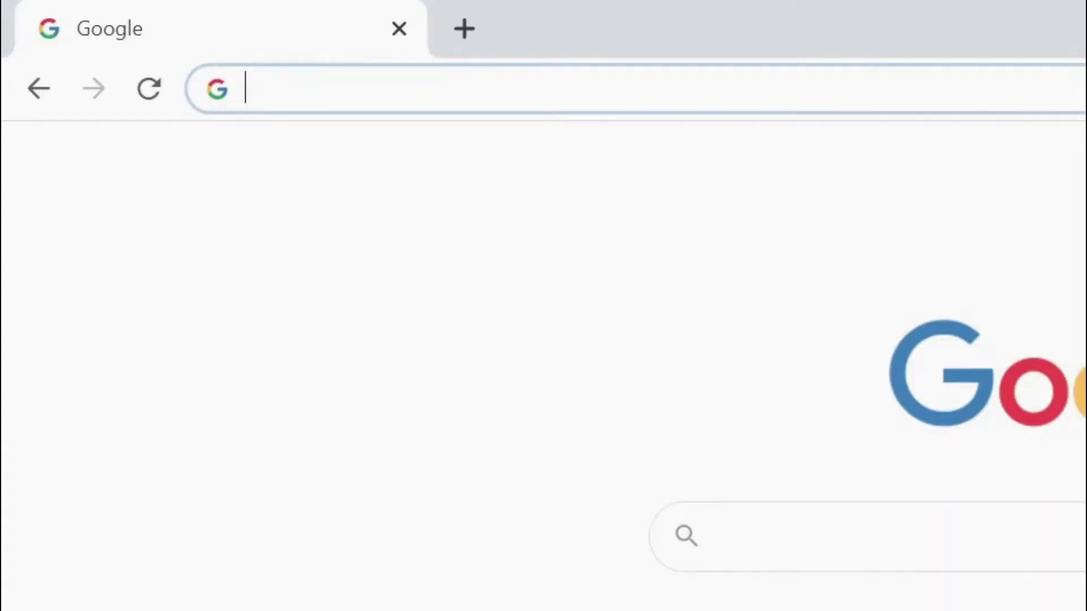
{"action": "type", "text": "www"}
{"action": "type", "text": ".edrawmax.com/templates/"}
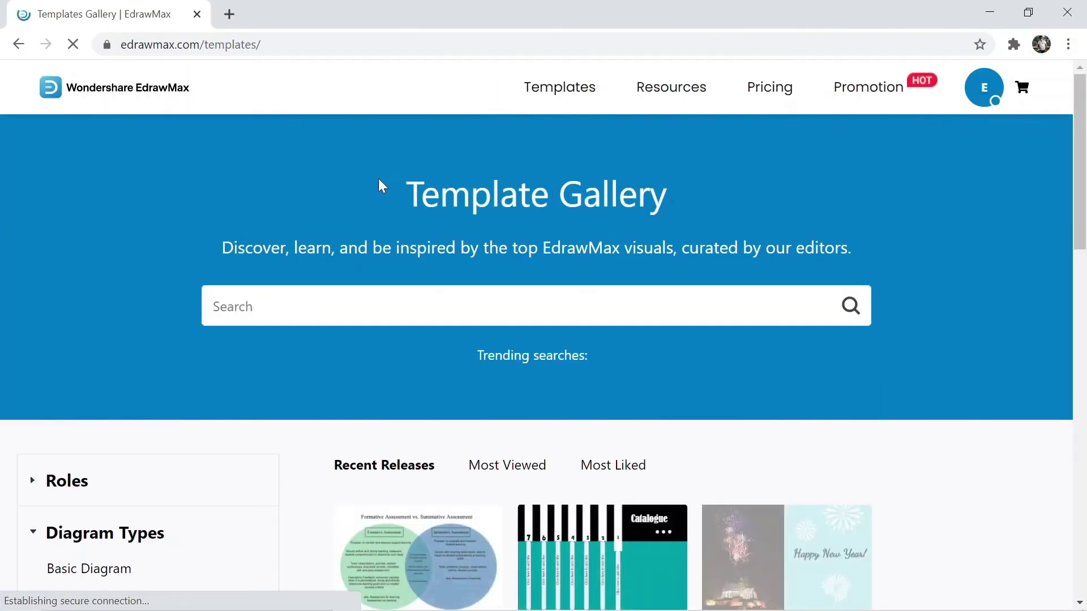
{"action": "scroll", "coordinate": [97, 417], "scroll_direction": "down", "scroll_amount": 8}
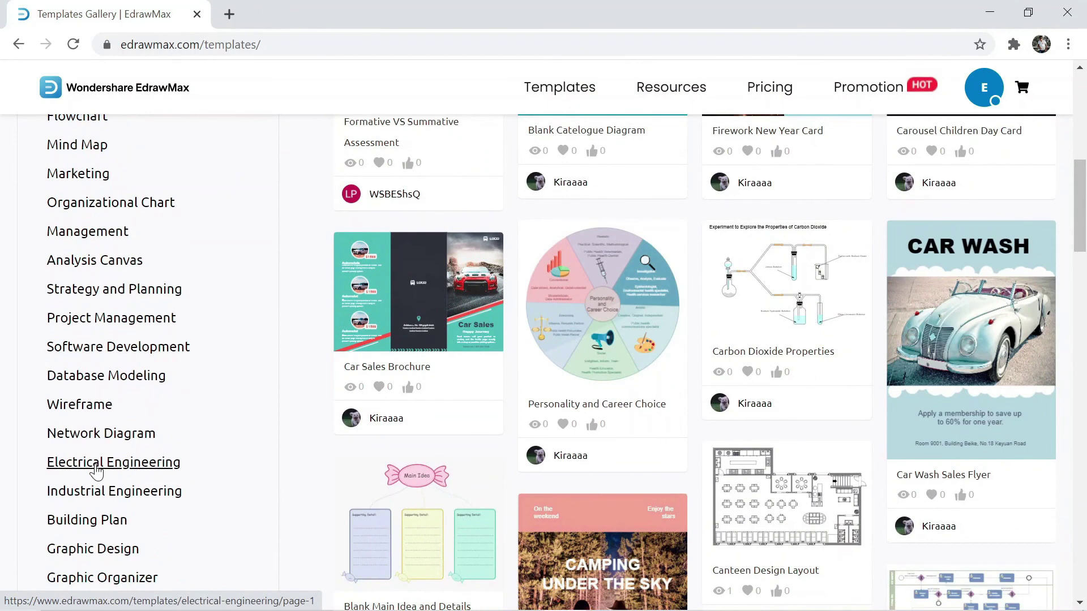
{"action": "left_click", "coordinate": [97, 469]}
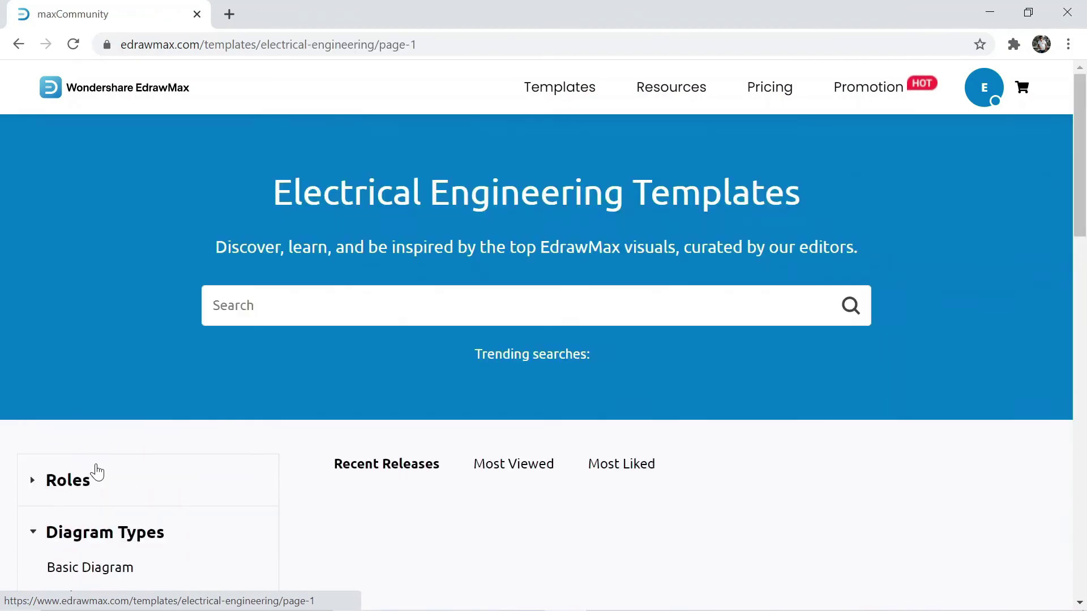
Step: Scroll down through the wiring and circuit diagram template cards
{"action": "scroll", "coordinate": [551, 354], "scroll_direction": "down", "scroll_amount": 3}
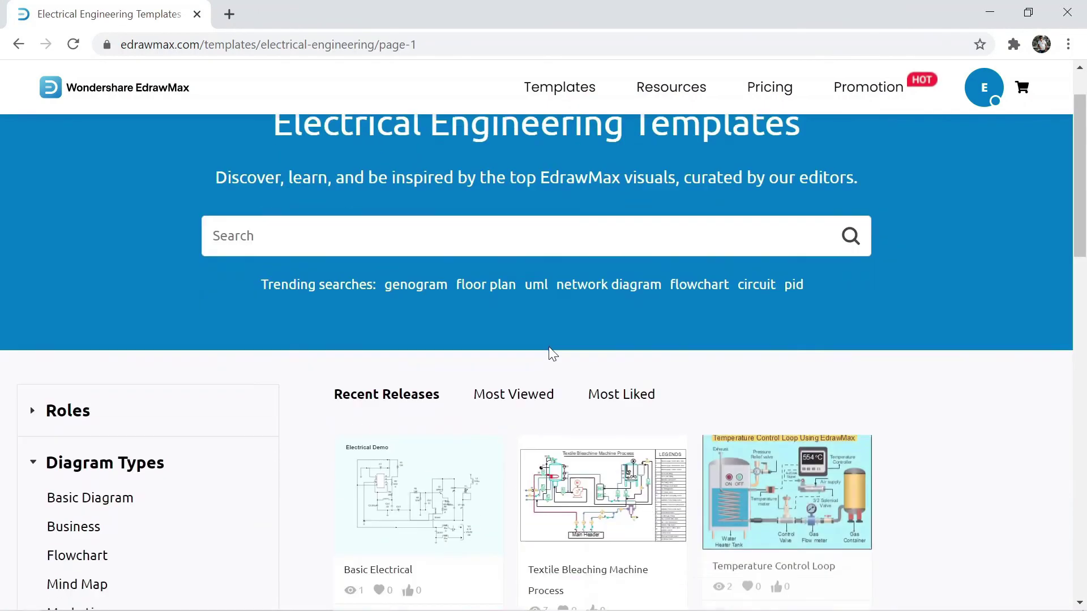
{"action": "scroll", "coordinate": [490, 408], "scroll_direction": "down", "scroll_amount": 1}
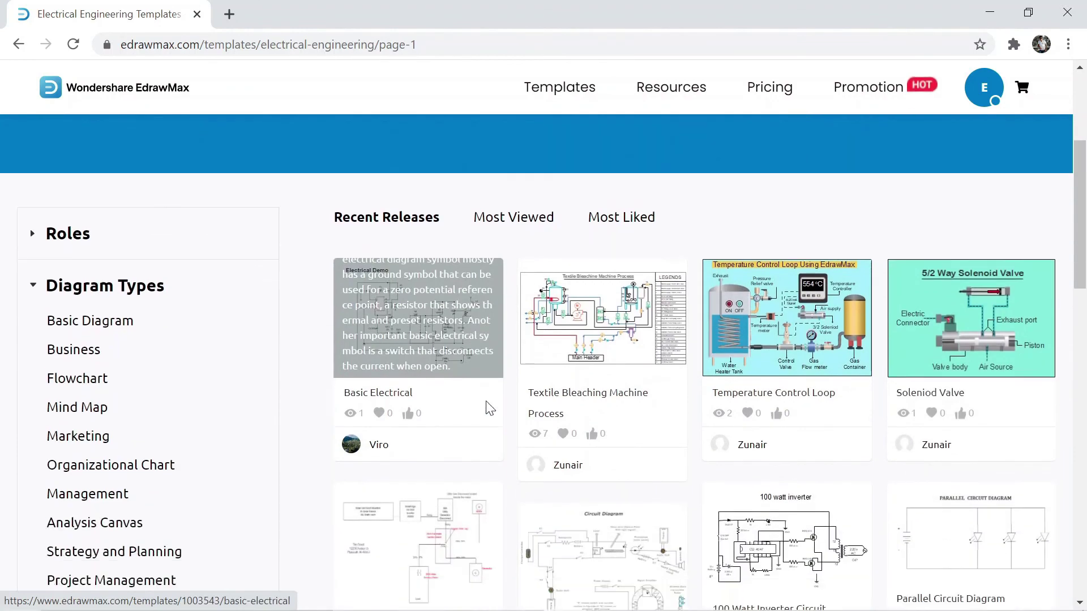
{"action": "scroll", "coordinate": [491, 408], "scroll_direction": "down", "scroll_amount": 8}
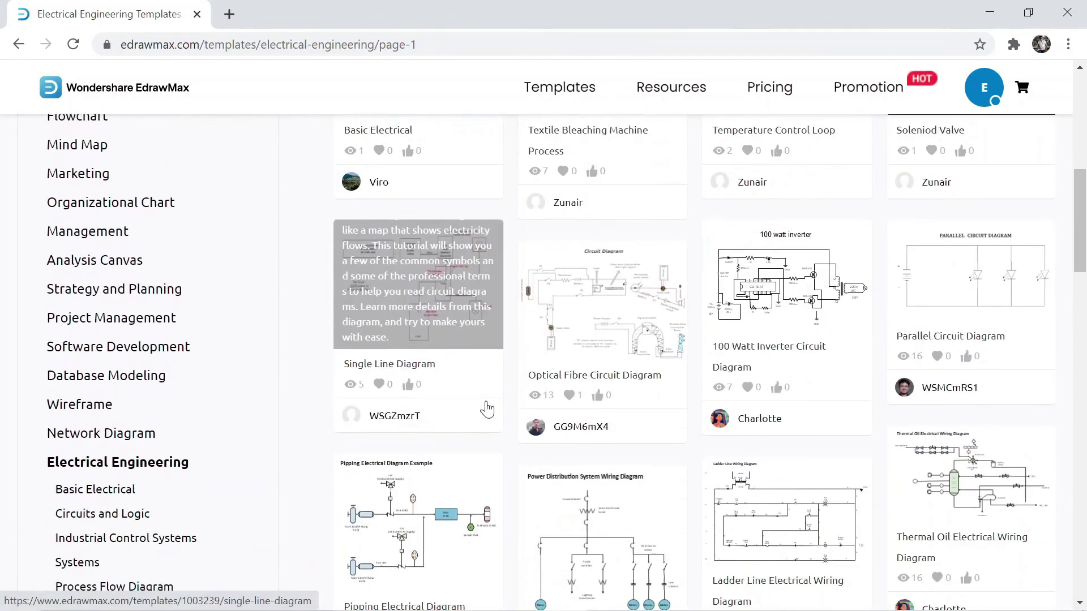
{"action": "scroll", "coordinate": [491, 408], "scroll_direction": "down", "scroll_amount": 15}
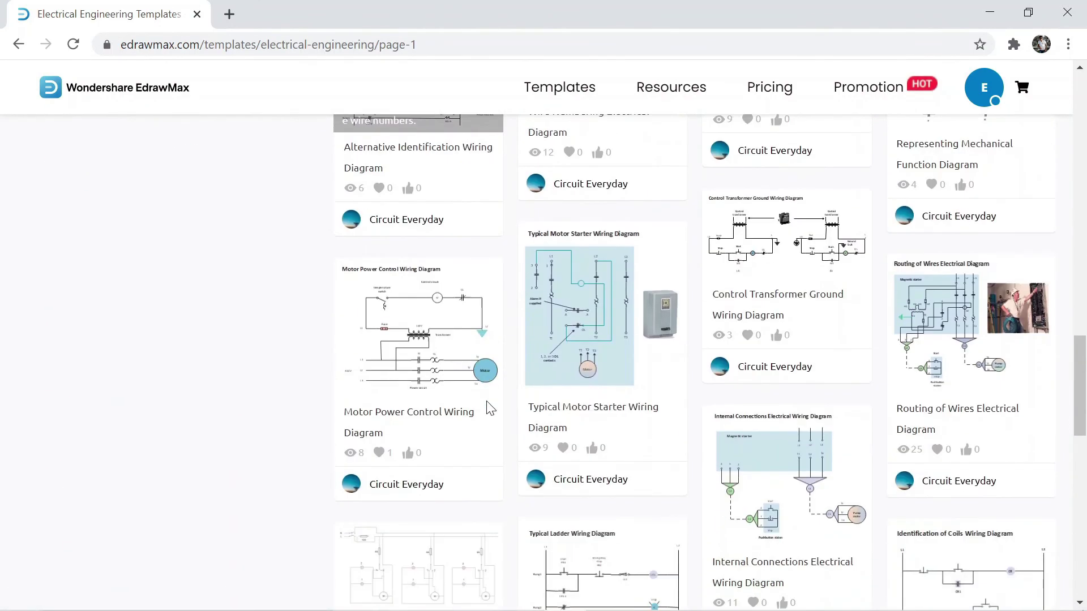